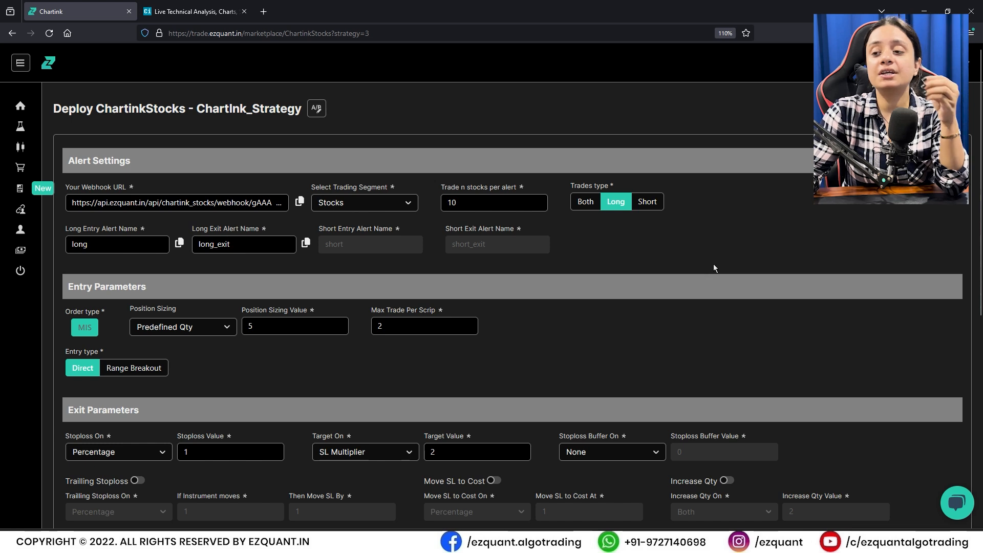
scroll(726, 279, "down", 2)
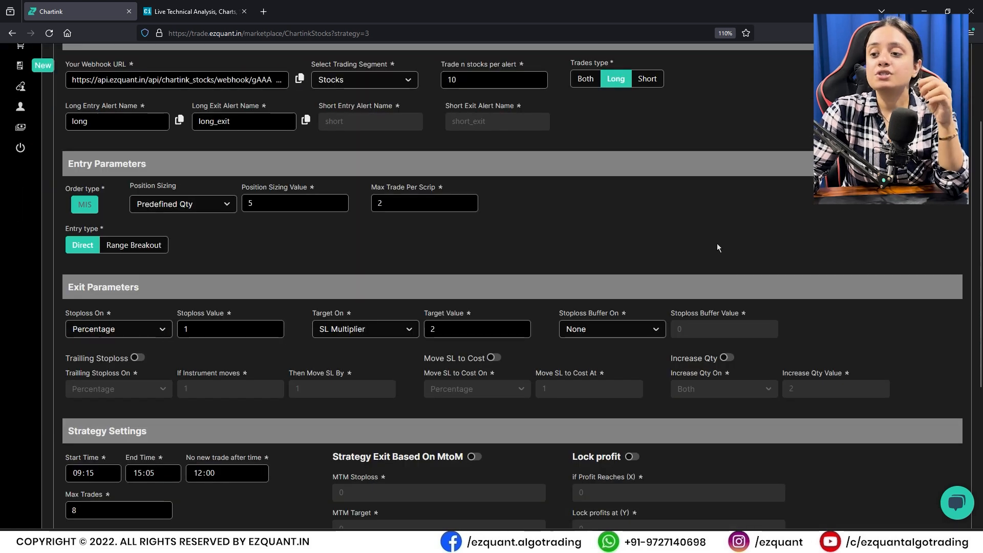
scroll(716, 240, "up", 2)
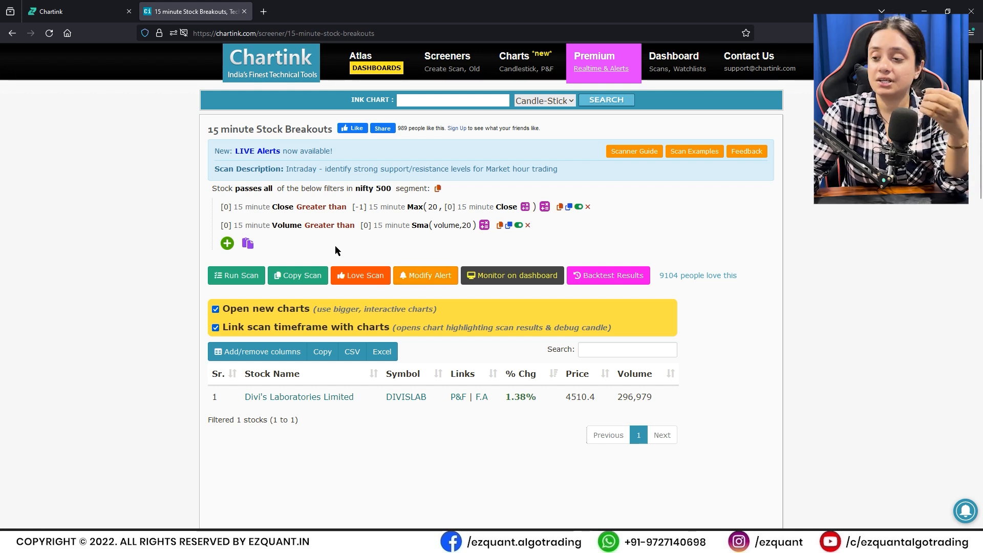
Open the 15 minute Stock Breakouts alert for modification and replace its webhook URL with the copied strategy webhook URL
left_click(427, 277)
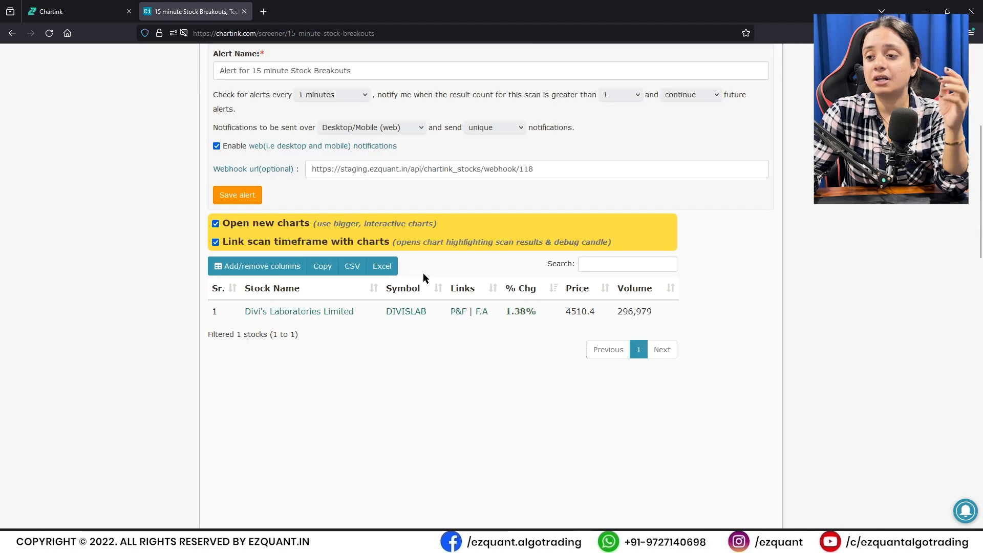
scroll(458, 81, "up", 2)
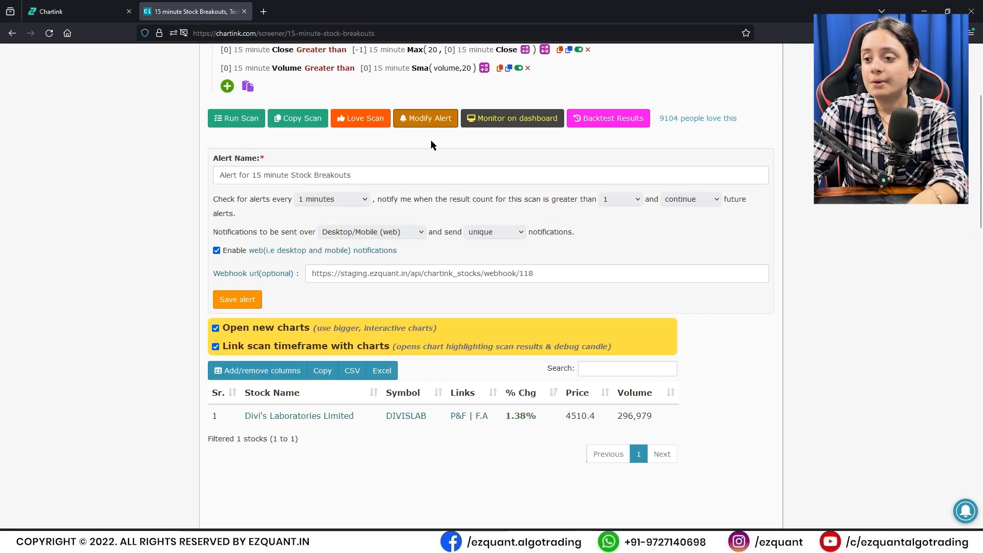
double_click(432, 274)
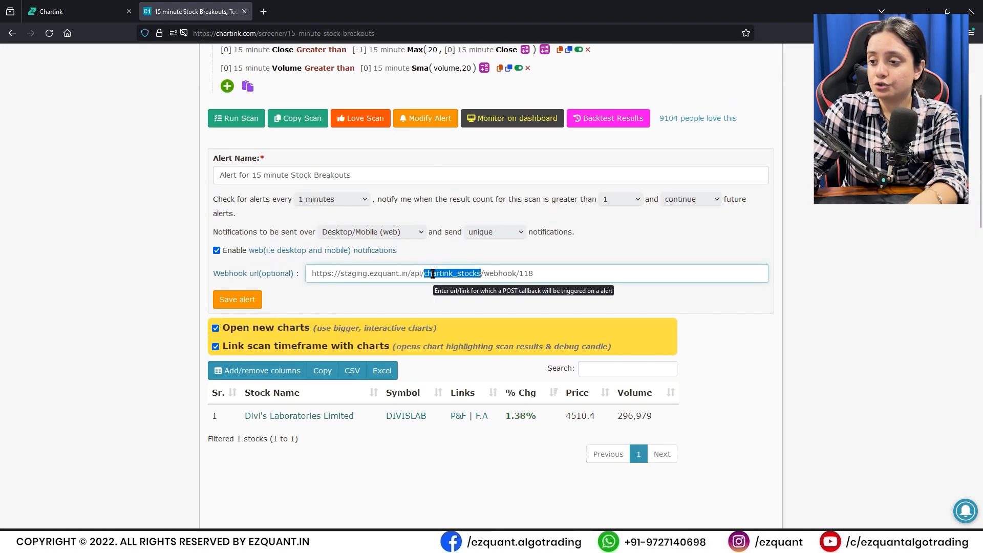
key("ctrl+a")
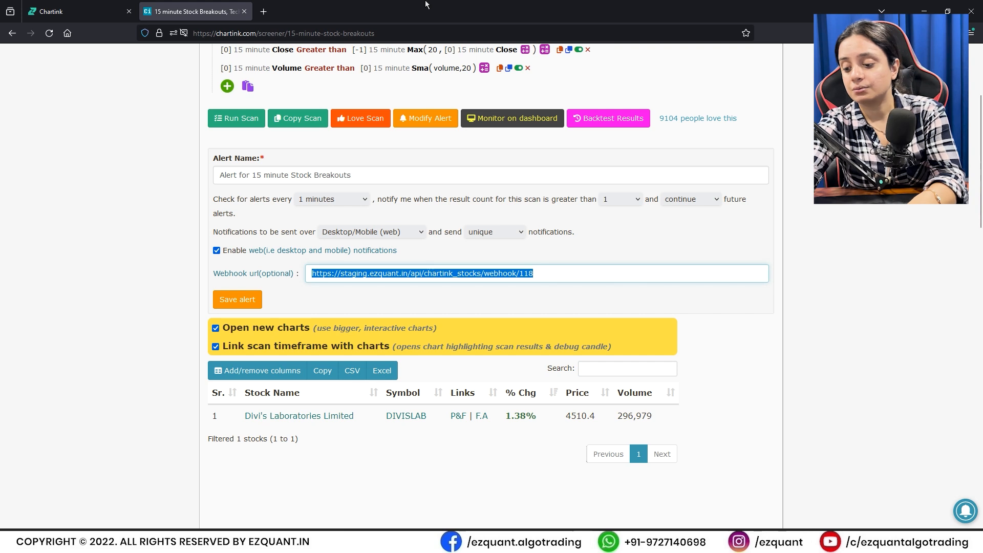
key("ctrl+v")
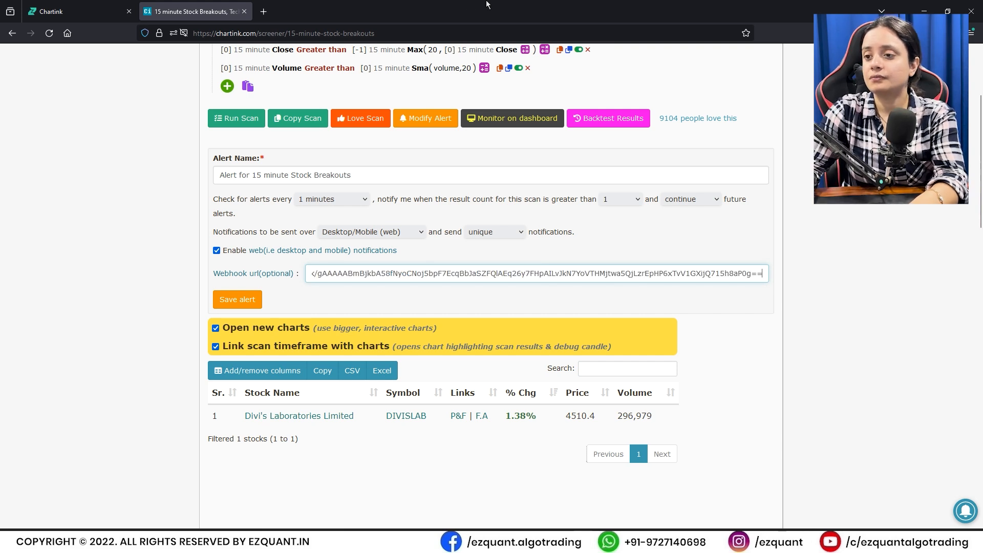
Copy the long entry alert name from the Ezquant strategy page, name the Chartink alert "long" and save it
left_click(76, 11)
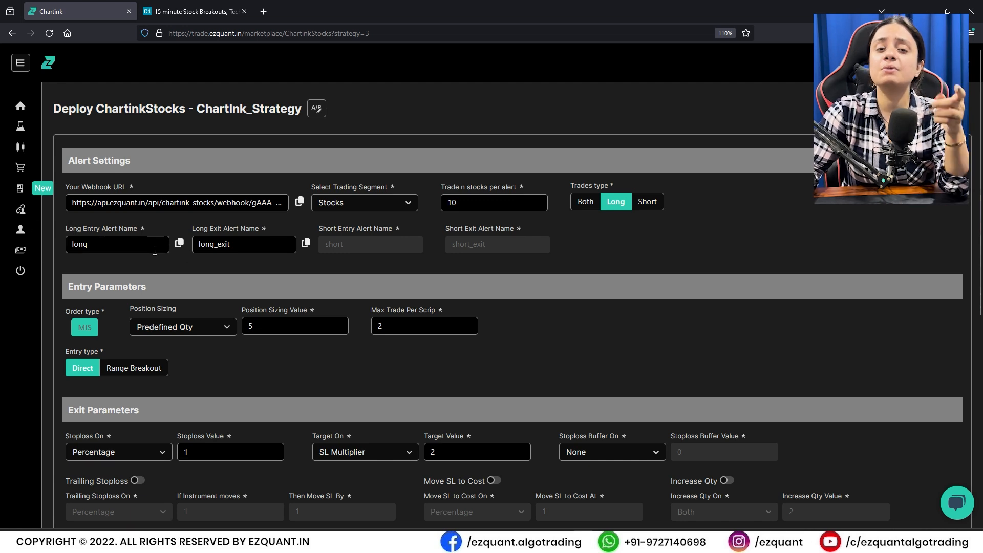
left_click(179, 243)
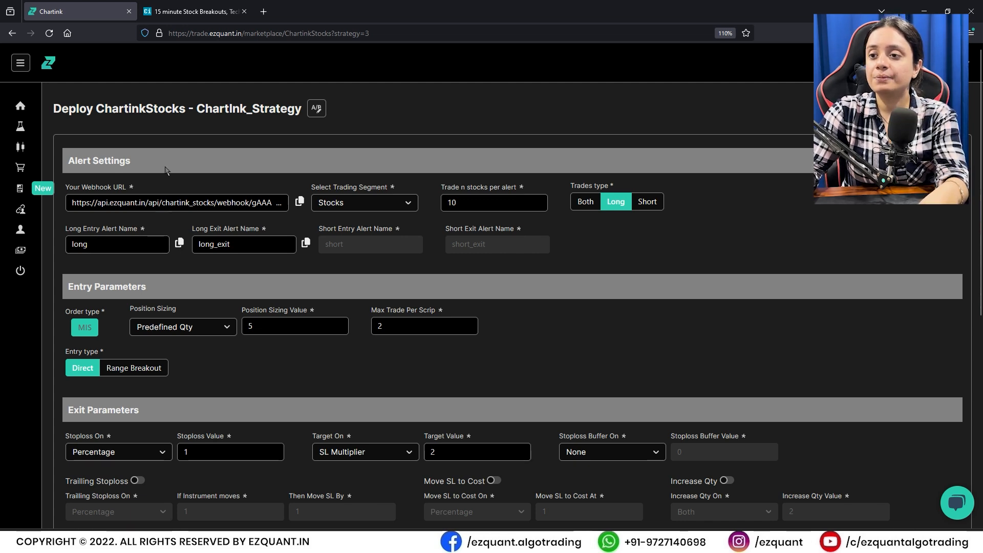
left_click(192, 11)
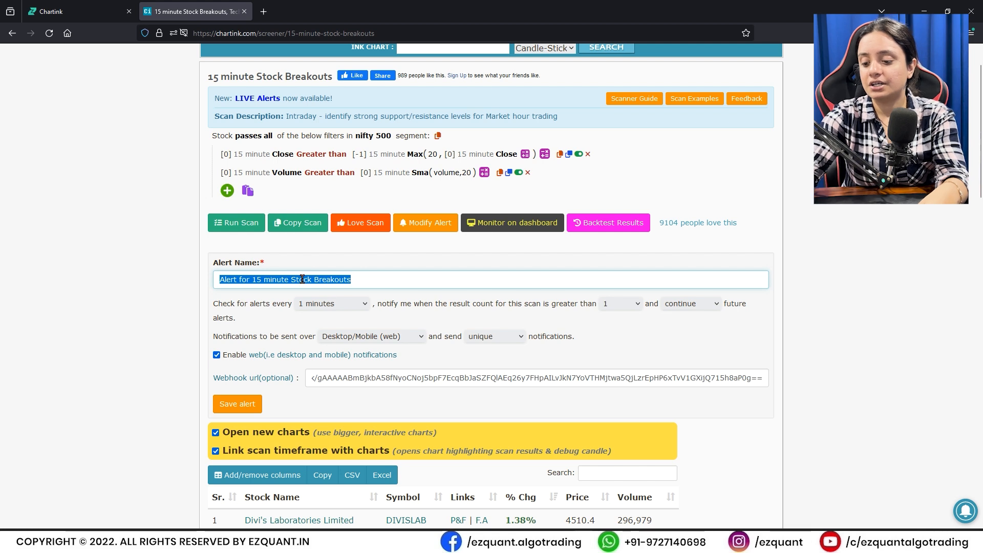
type("long")
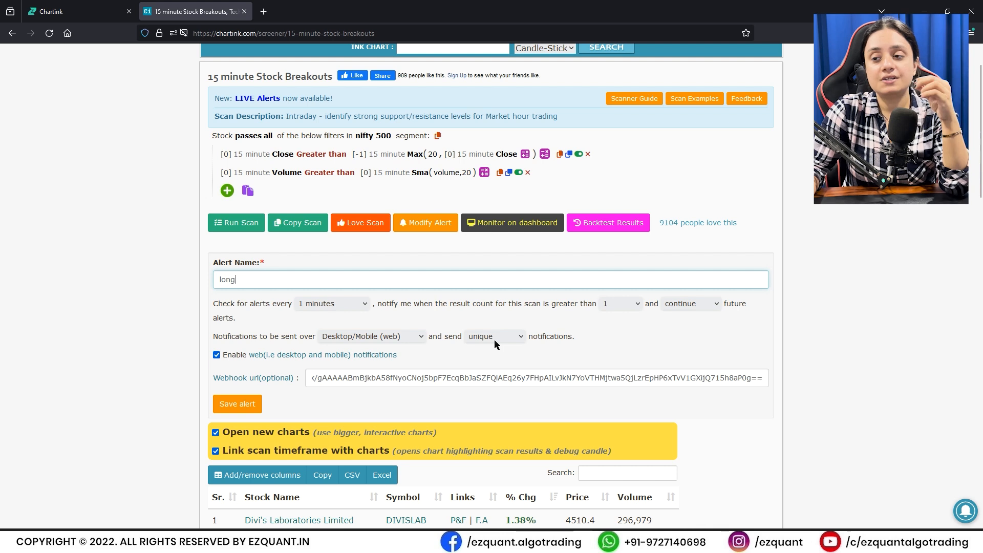
left_click(248, 407)
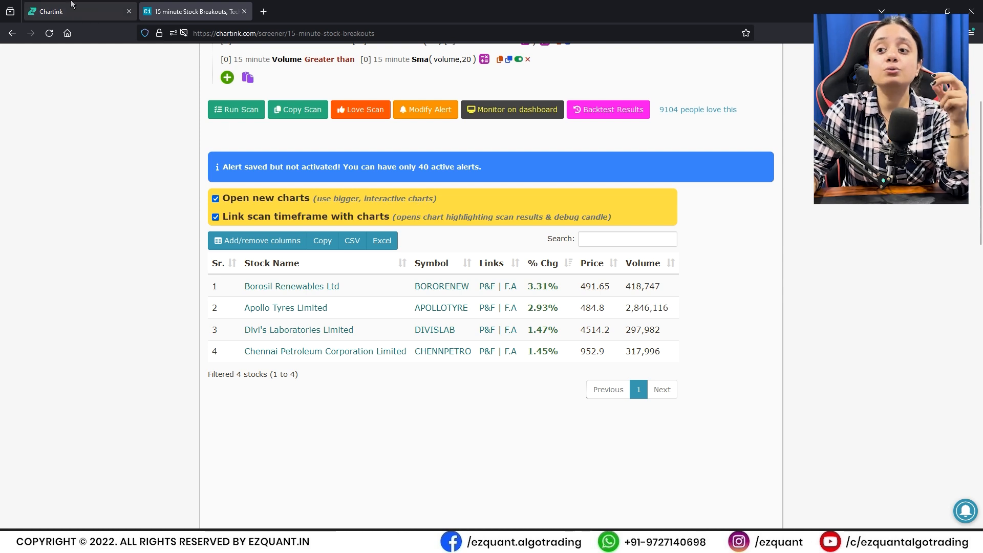
Switch to the Ezquant strategy page, set Trade n stocks per alert to 10 and the trades type to Both
left_click(82, 12)
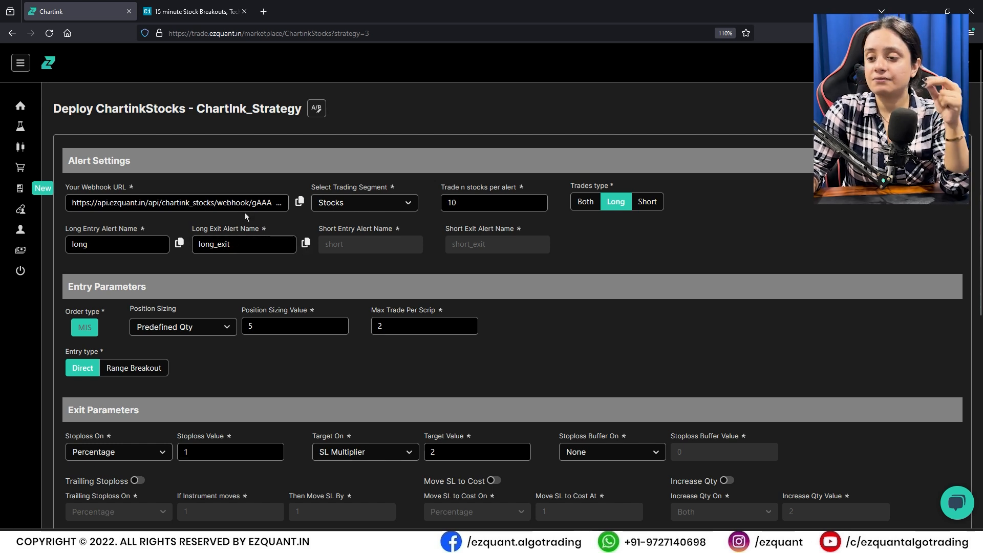
double_click(91, 205)
left_click(252, 245)
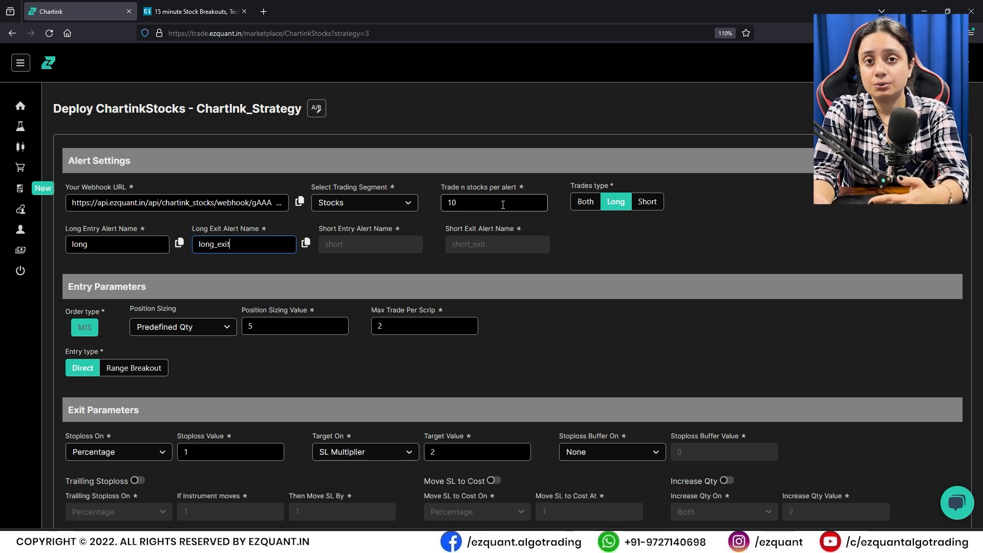
left_click_drag(503, 205, 438, 203)
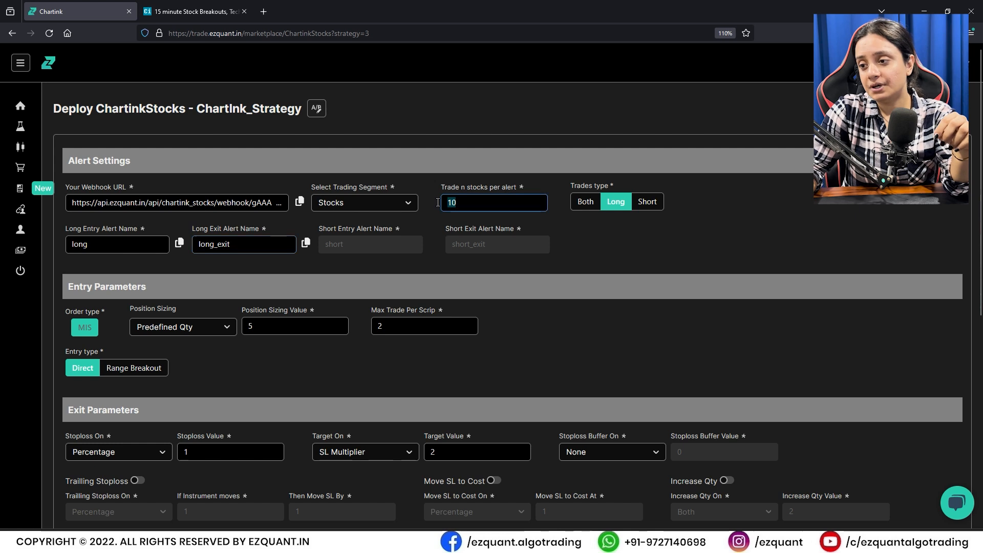
type("10")
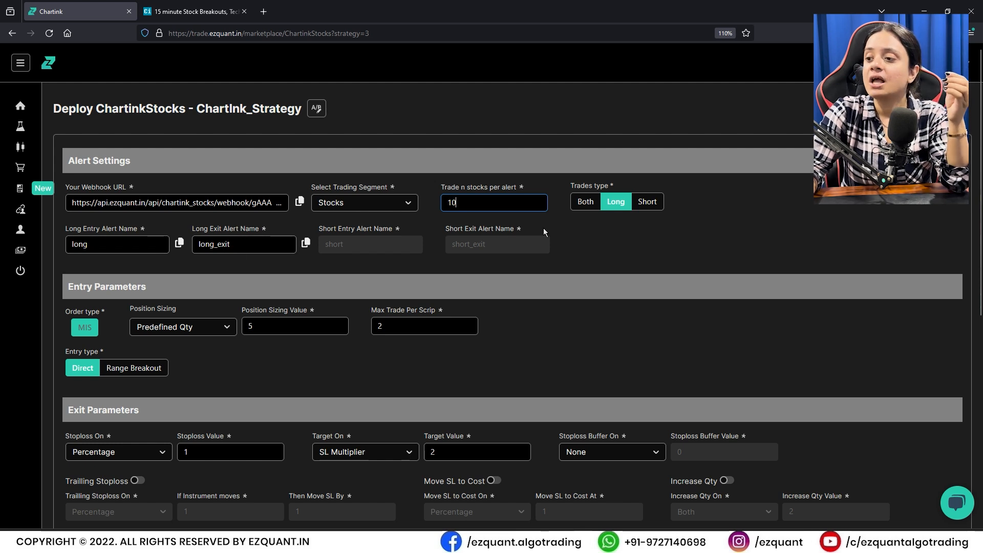
left_click(646, 203)
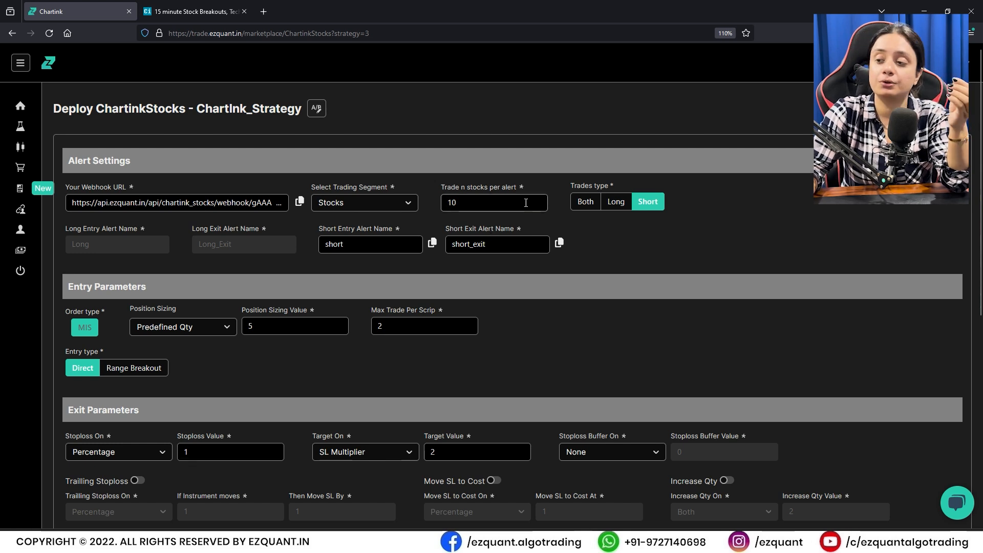
left_click(585, 201)
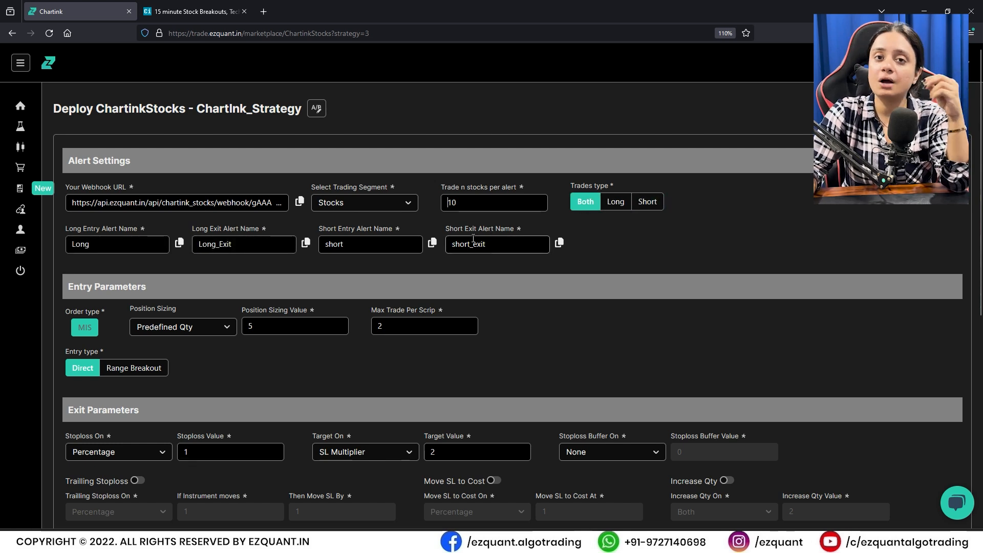
In the entry parameters, set the position sizing value to 10 and the maximum trades per scrip to 5
scroll(546, 266, "down", 3)
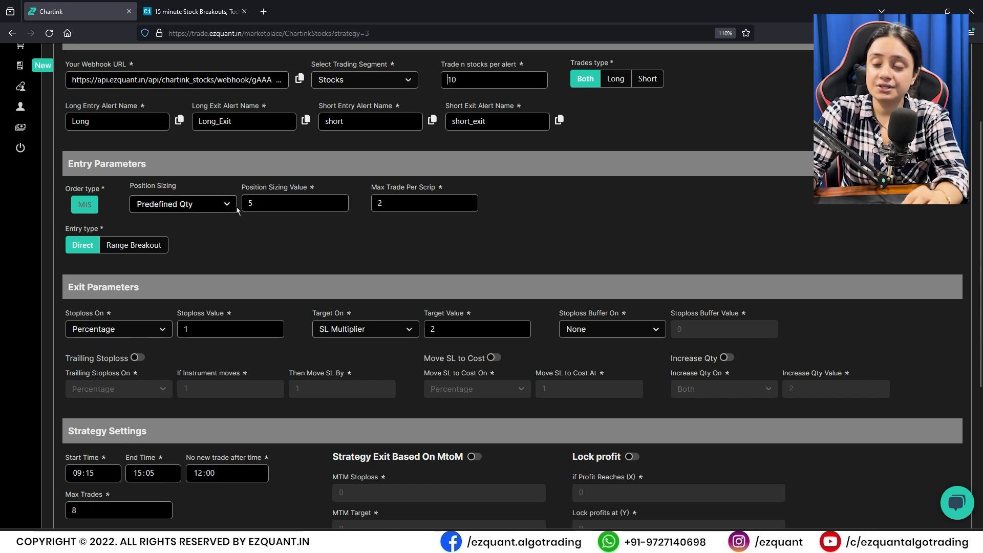
left_click(297, 203)
double_click(249, 200)
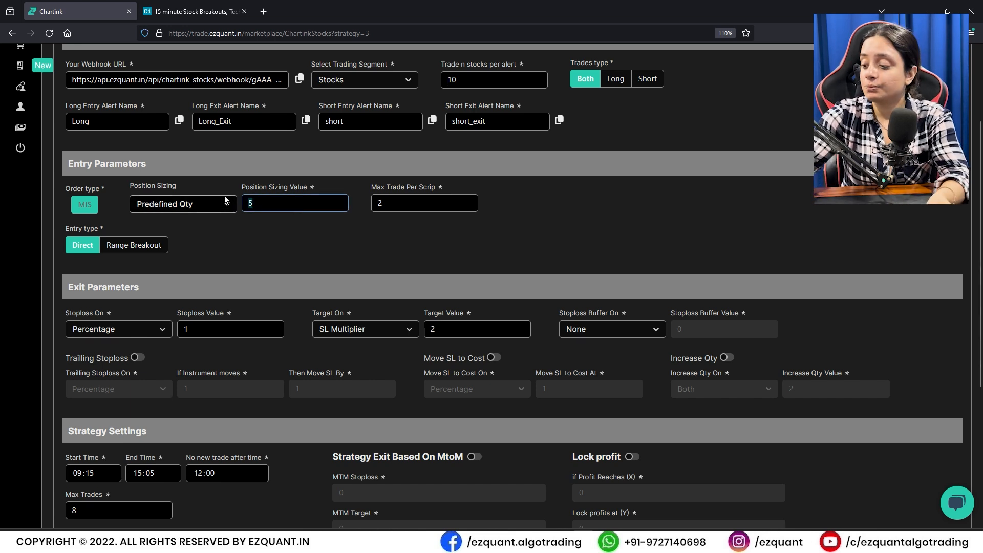
type("10")
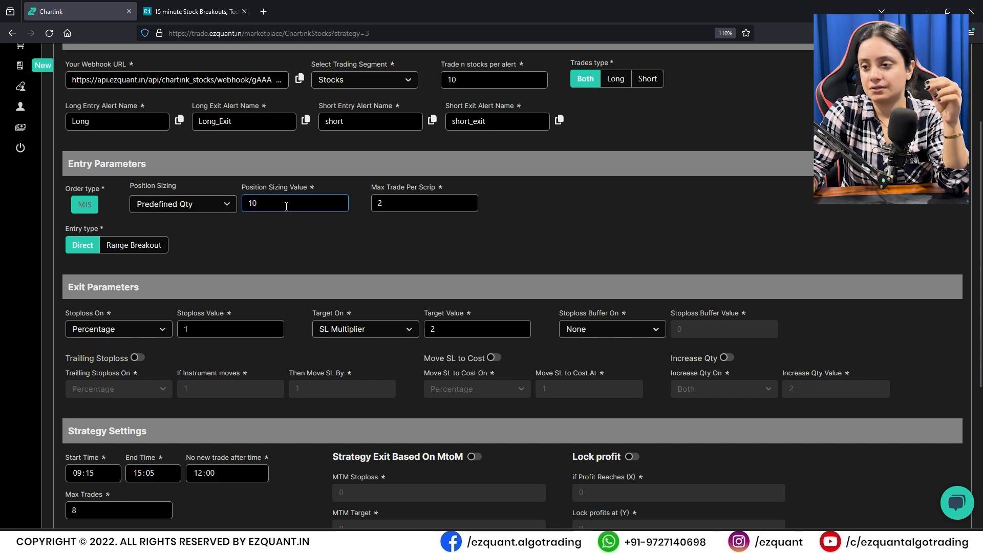
key("Tab")
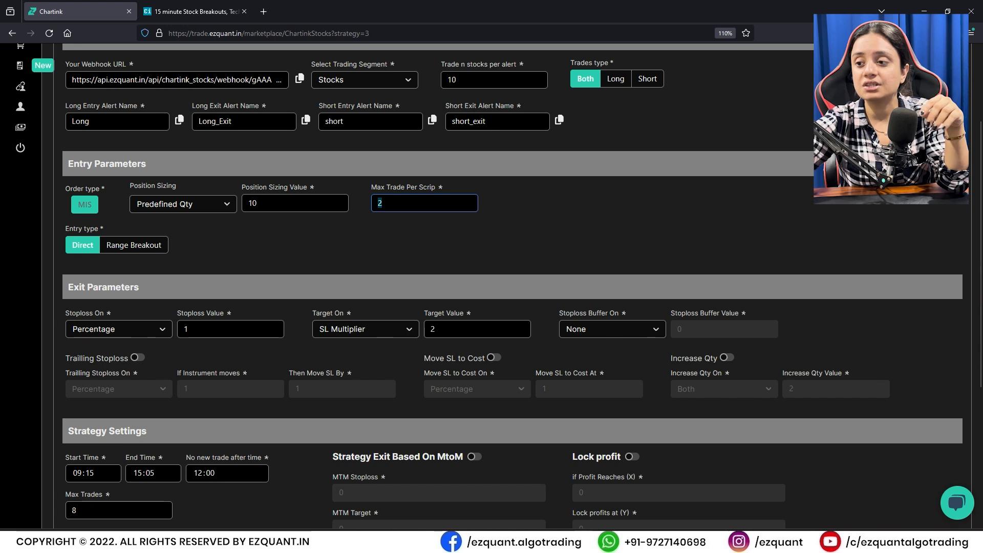
type("5")
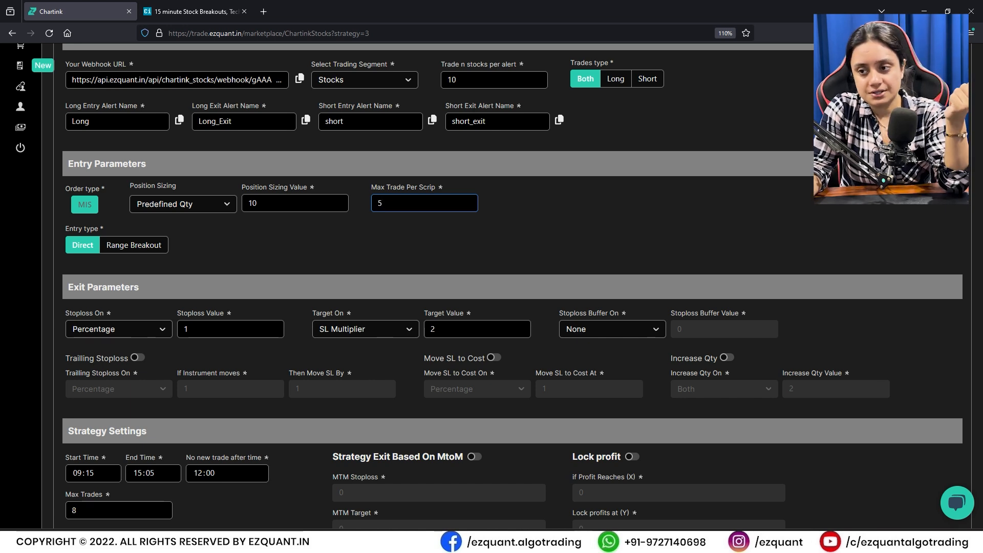
Change the position sizing method to Risk Management and open its value for editing
left_click(227, 207)
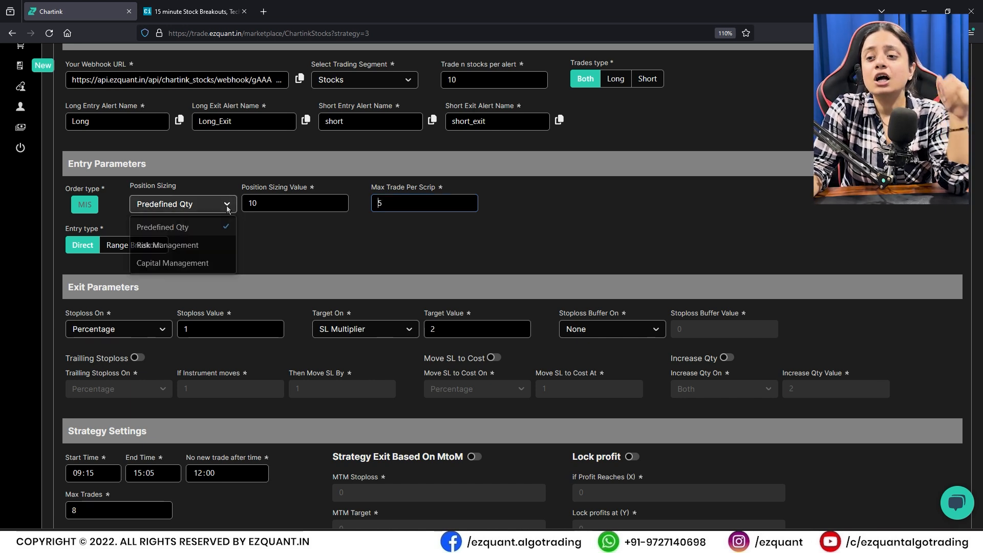
left_click(222, 244)
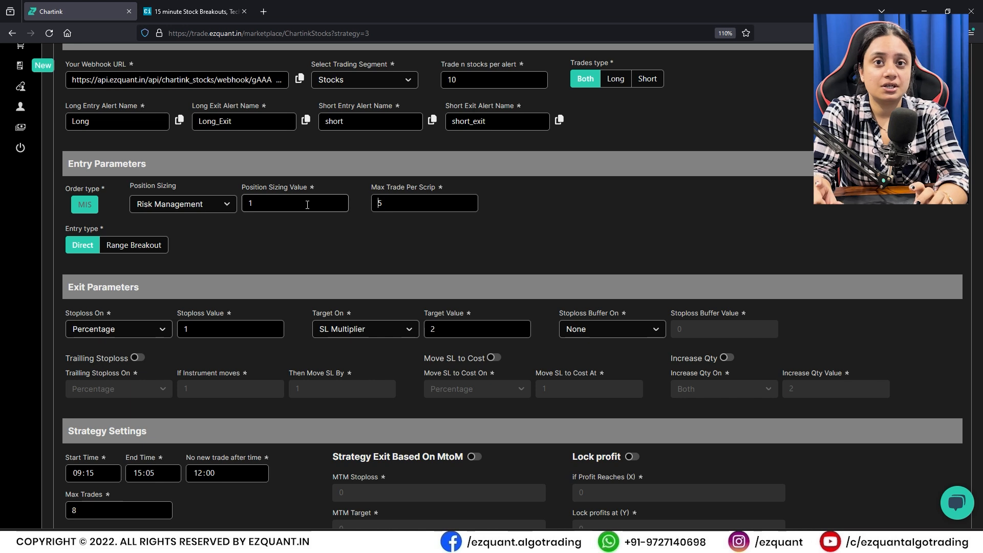
left_click(307, 205)
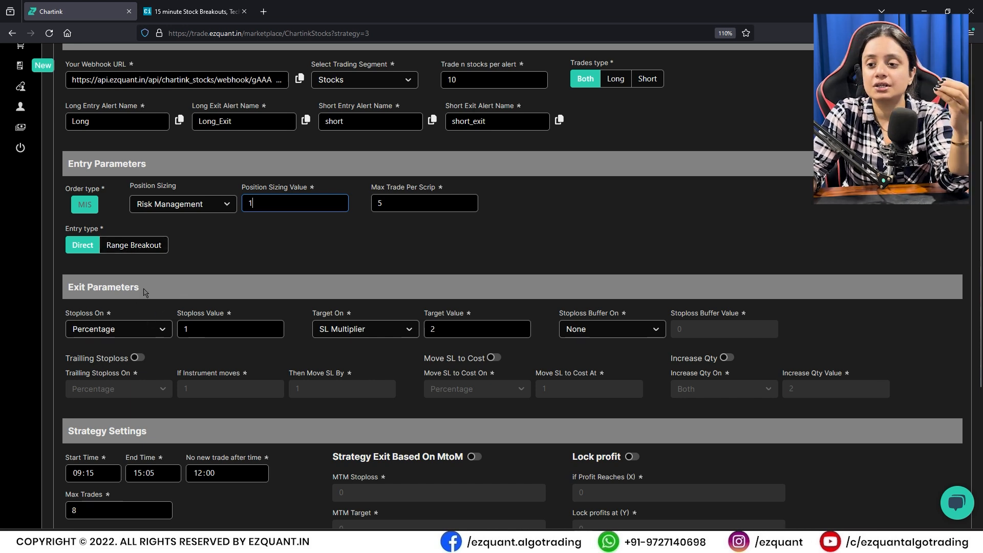
Set the entry type to Range Breakout with the alert candle size in Points, and check the time frame and entry buffer options
left_click(89, 248)
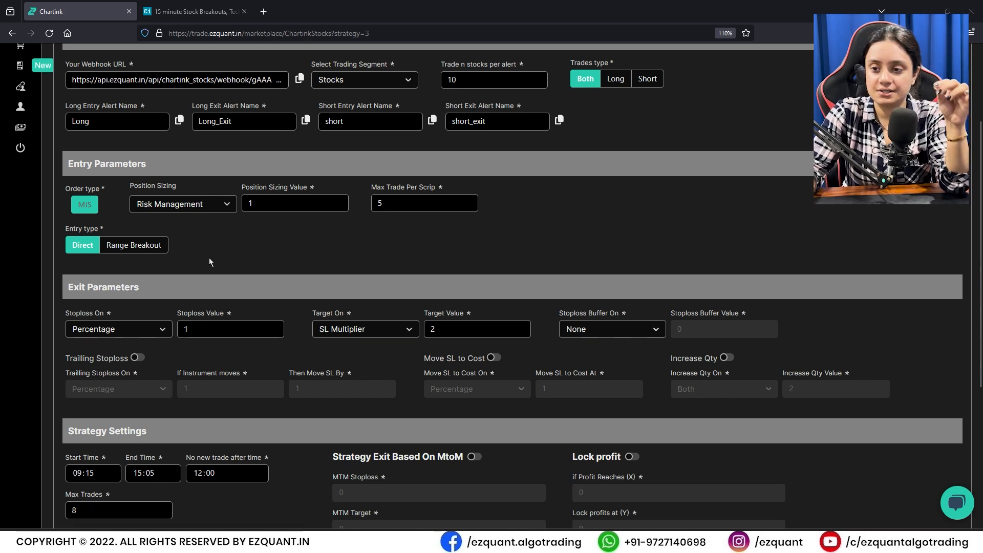
left_click(113, 248)
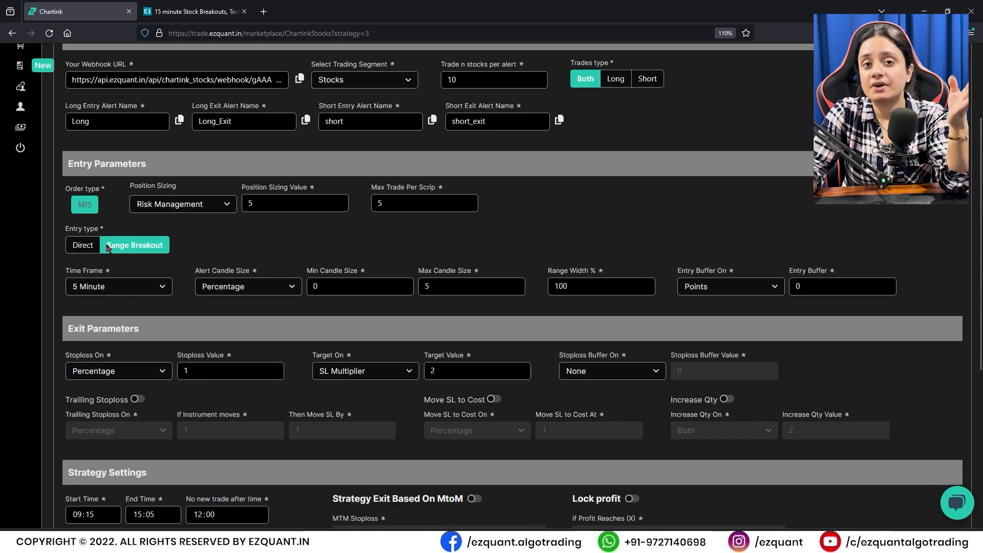
left_click(123, 289)
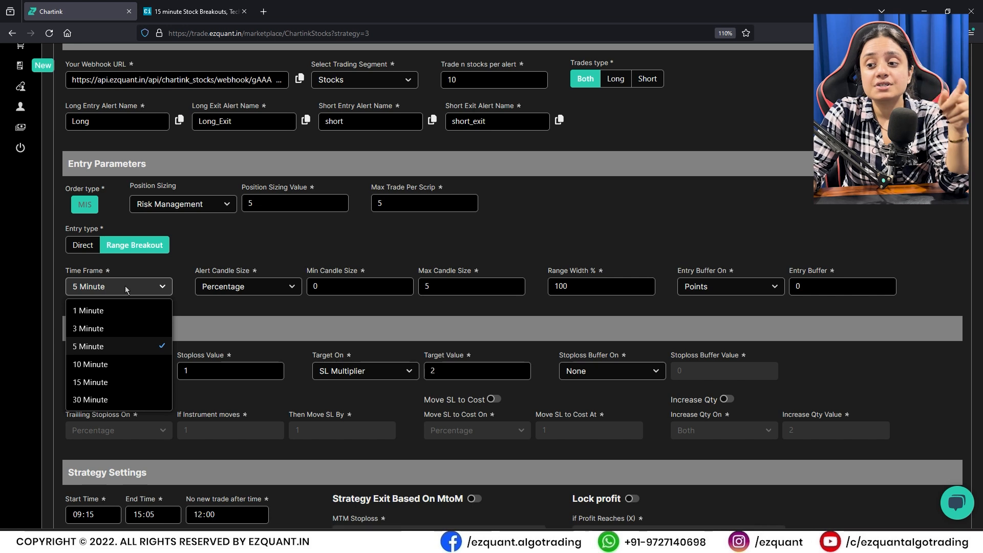
left_click(125, 286)
left_click(228, 288)
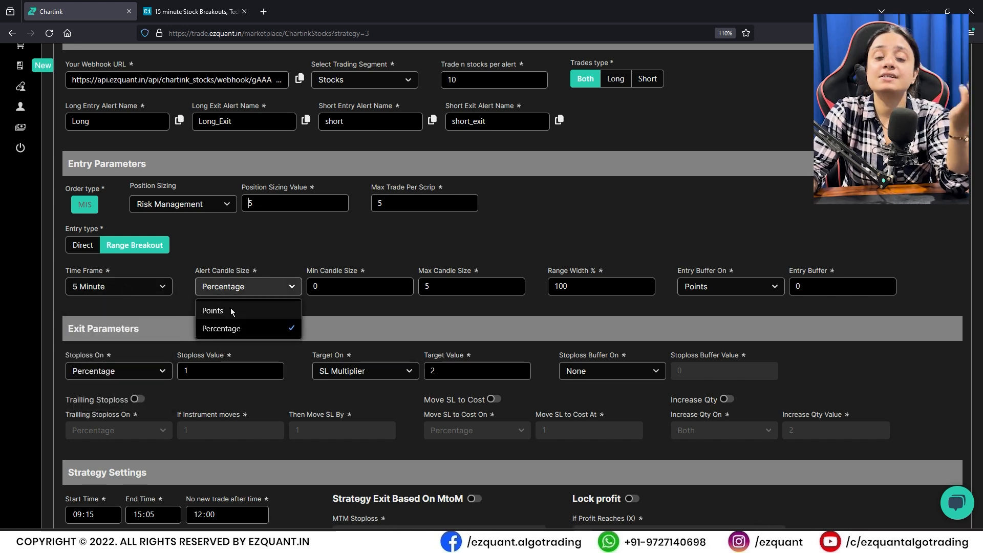
left_click(230, 311)
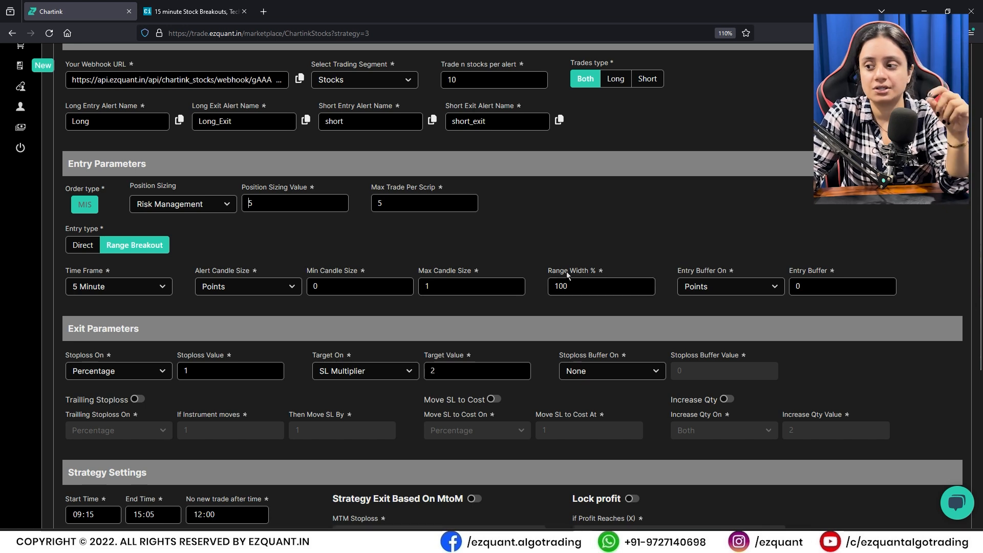
double_click(792, 286)
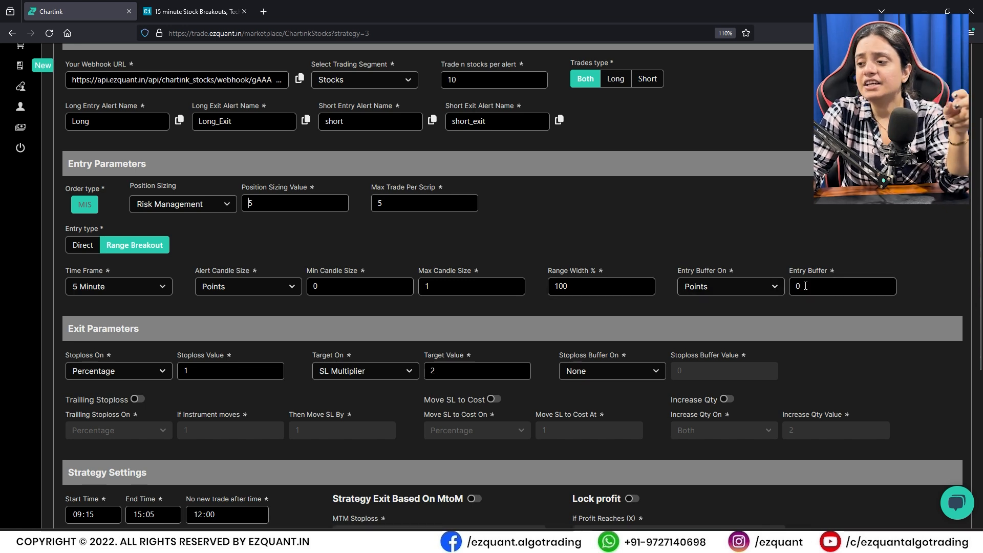
left_click(741, 290)
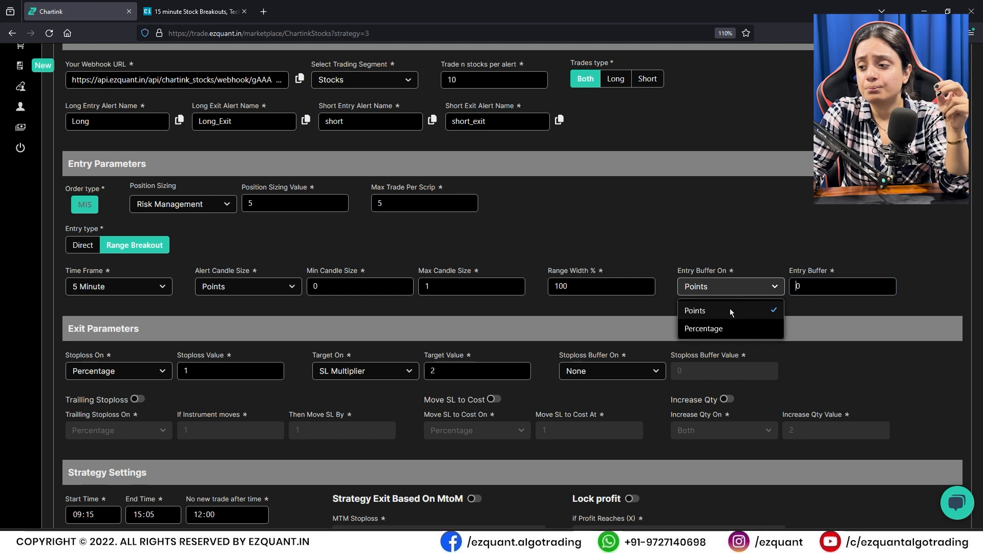
left_click(643, 251)
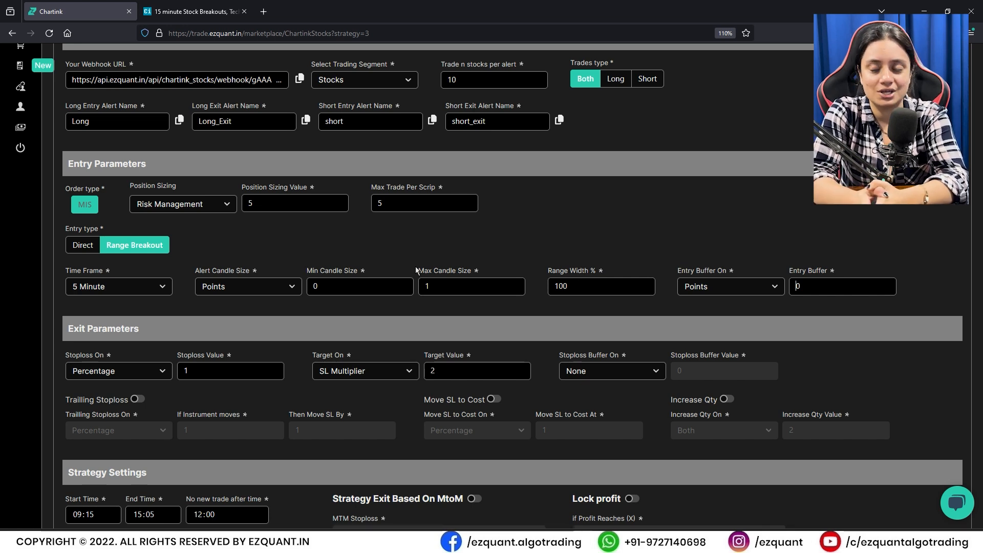
scroll(333, 271, "down", 2)
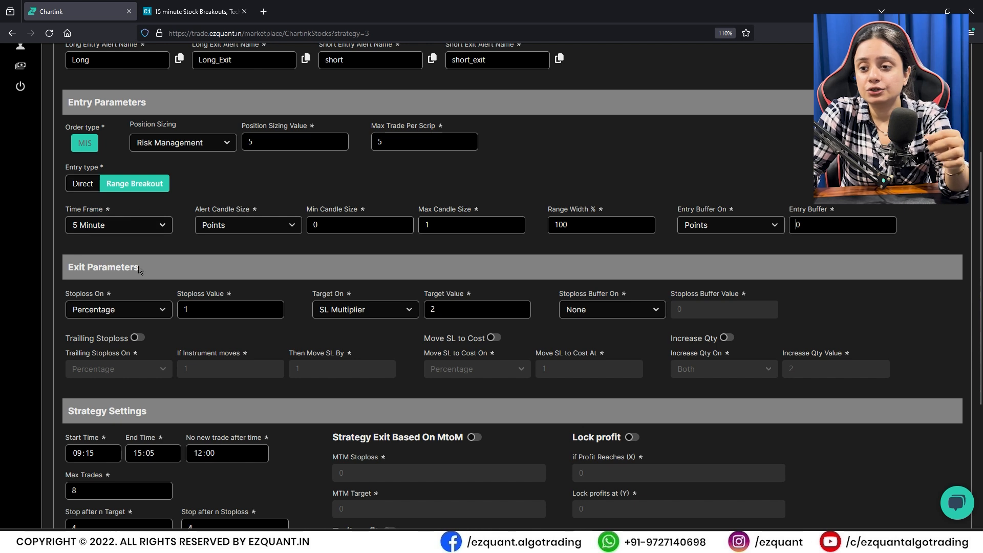
Set the entry type to Direct and check the Stoploss On and Target On options in the exit parameters
left_click(82, 183)
left_click(161, 267)
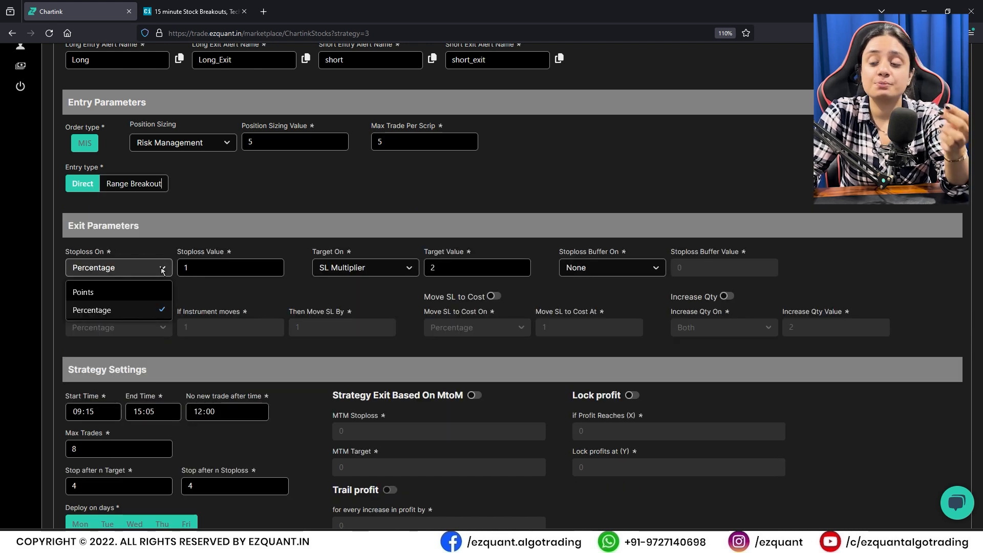
left_click(364, 271)
left_click(365, 272)
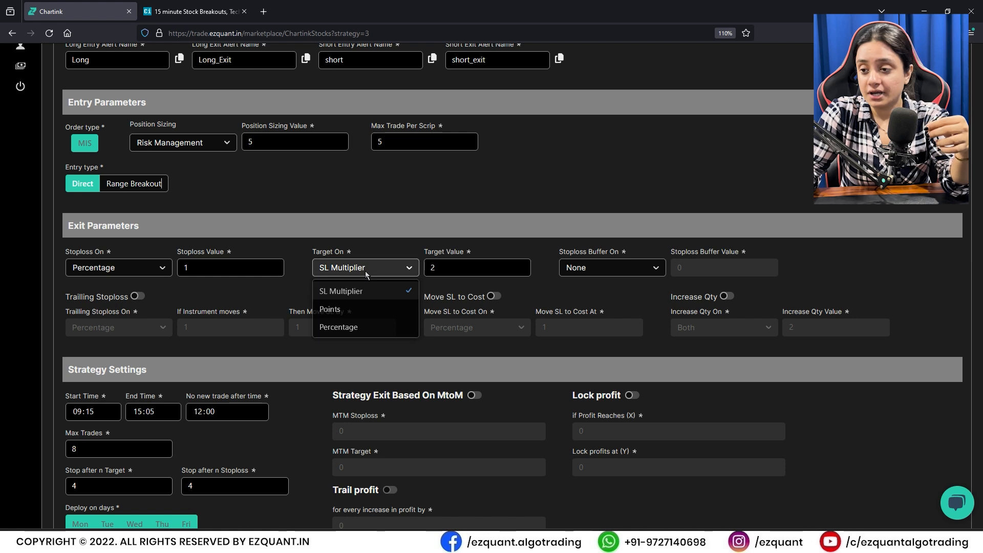
left_click(142, 271)
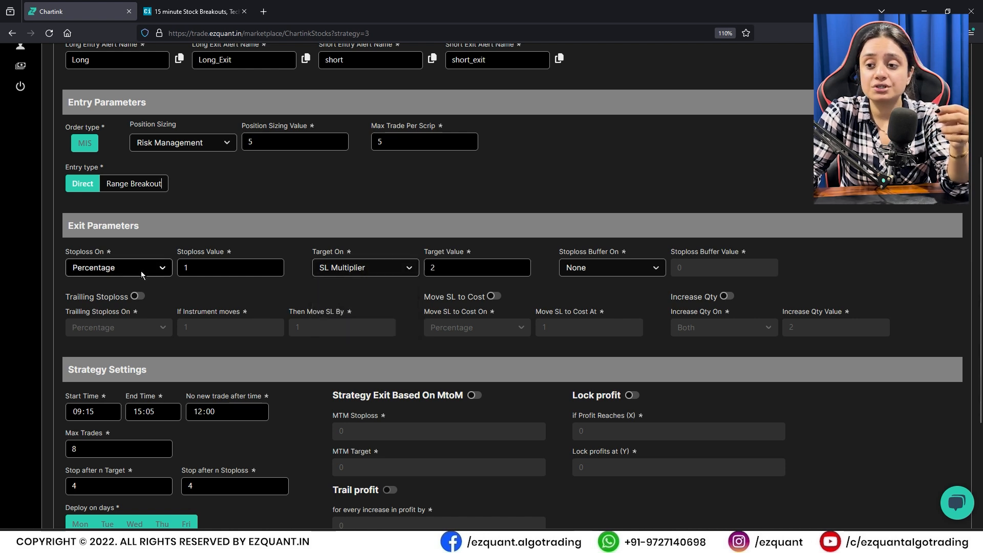
Base the stoploss on Points and set the stoploss value to 5
left_click(142, 274)
left_click(134, 290)
key("Tab")
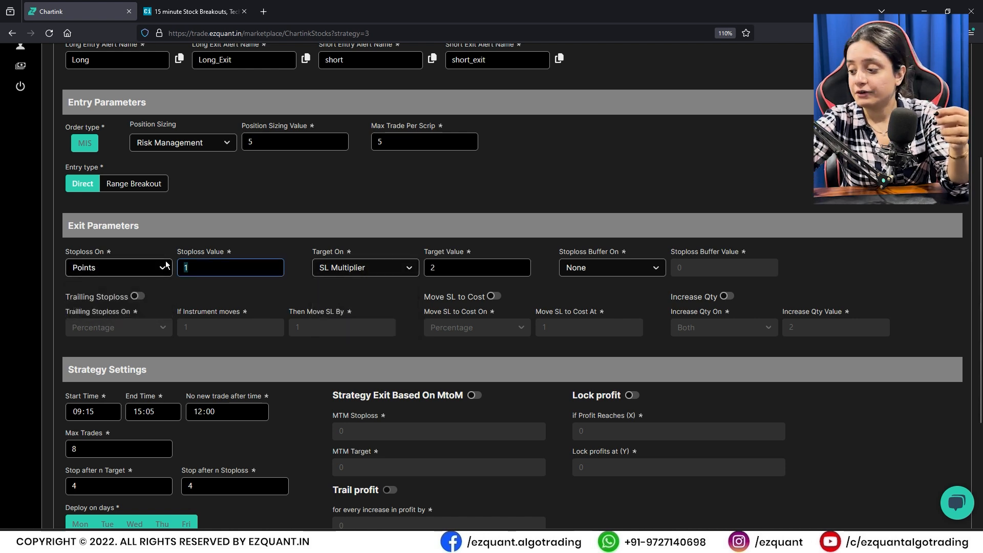
type("5")
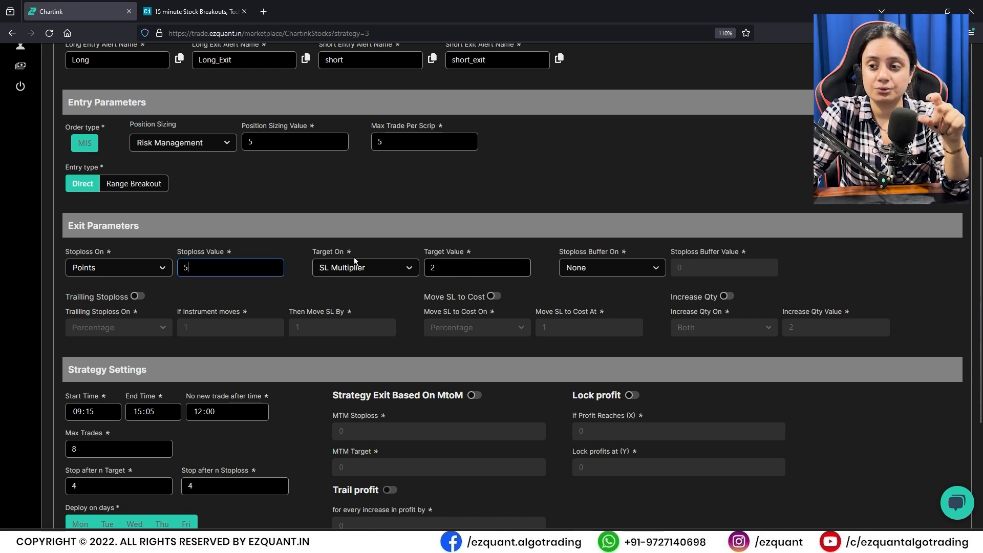
In the exit parameters, base both the target and the stoploss buffer on Points
left_click(397, 268)
left_click(349, 309)
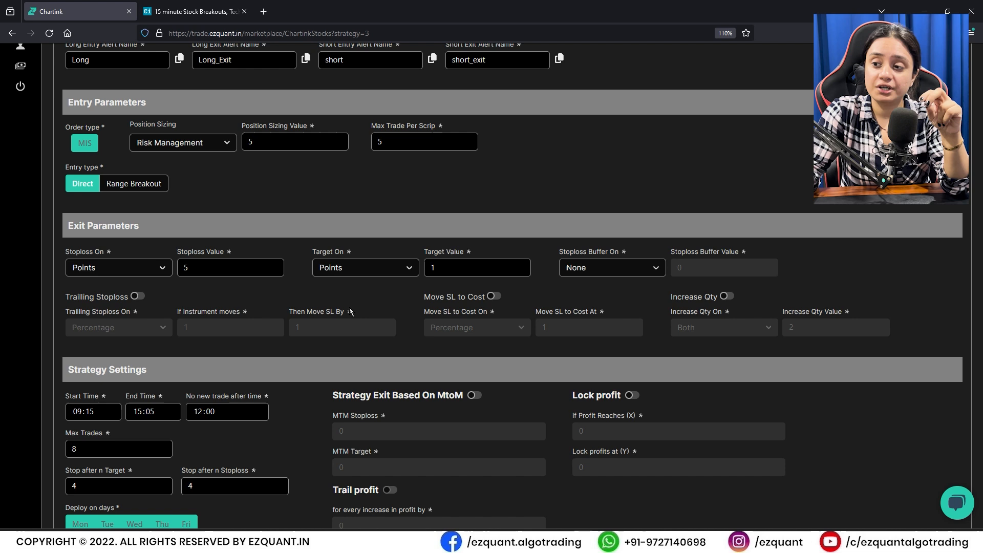
left_click(401, 267)
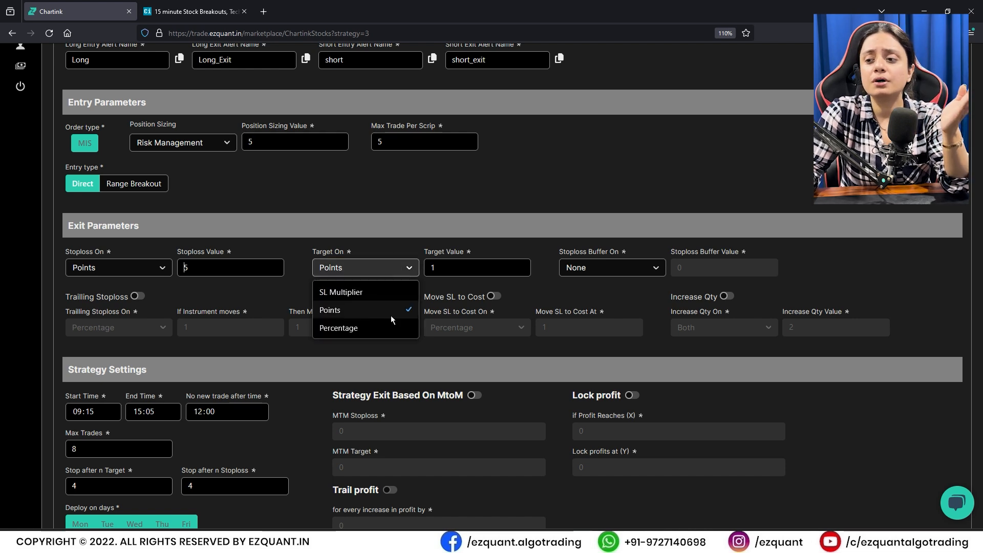
left_click(376, 269)
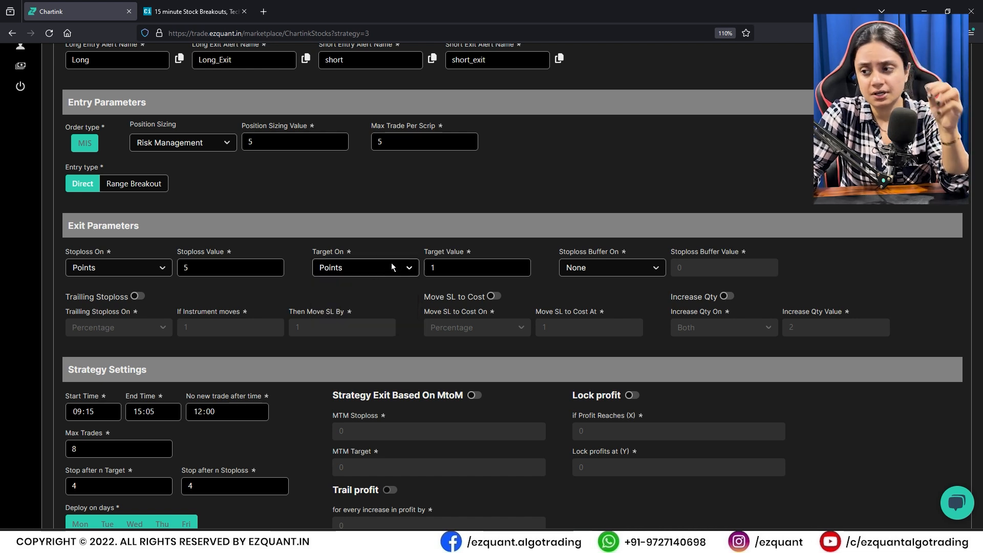
left_click(604, 275)
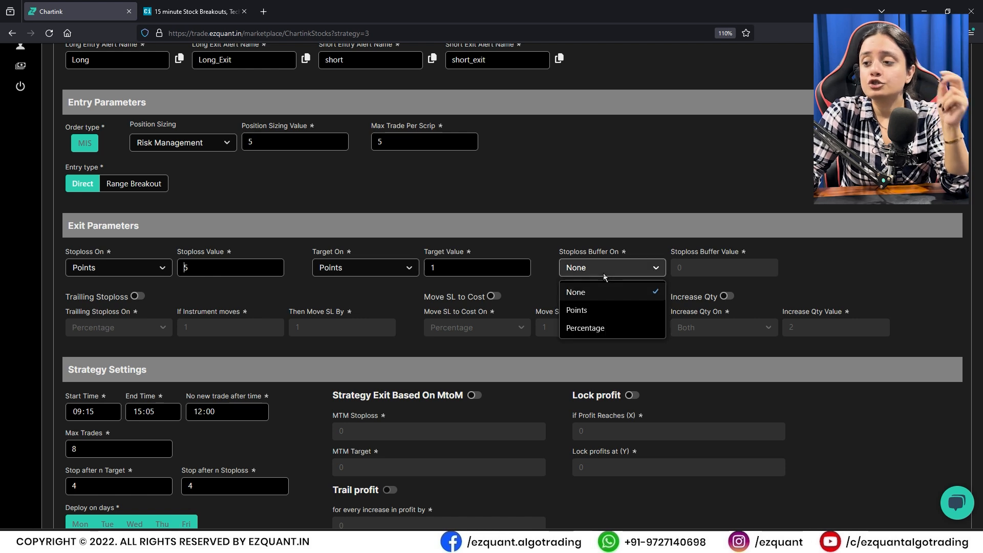
left_click(606, 310)
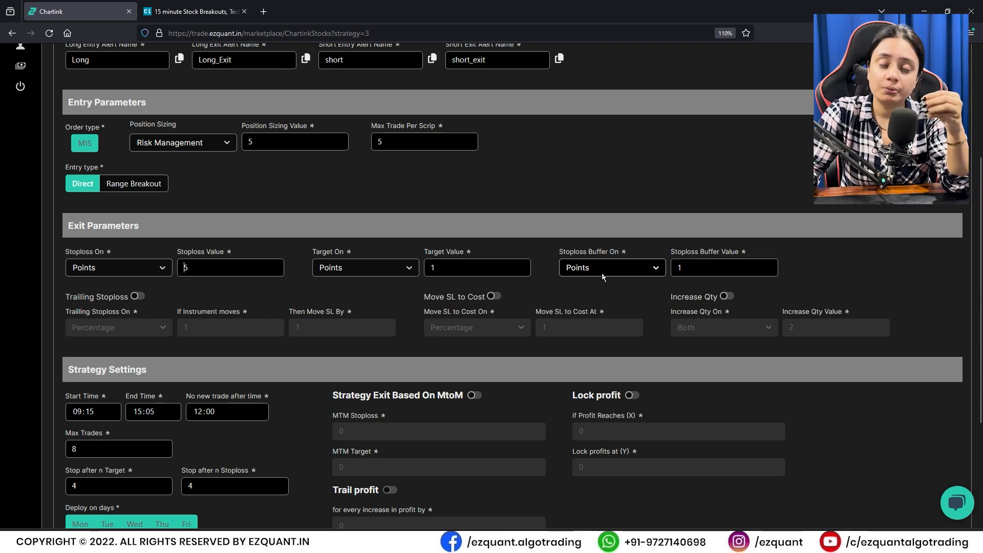
Turn on Strategy Exit Based On MtoM and open its MTM stoploss and target values for editing
scroll(487, 301, "down", 3)
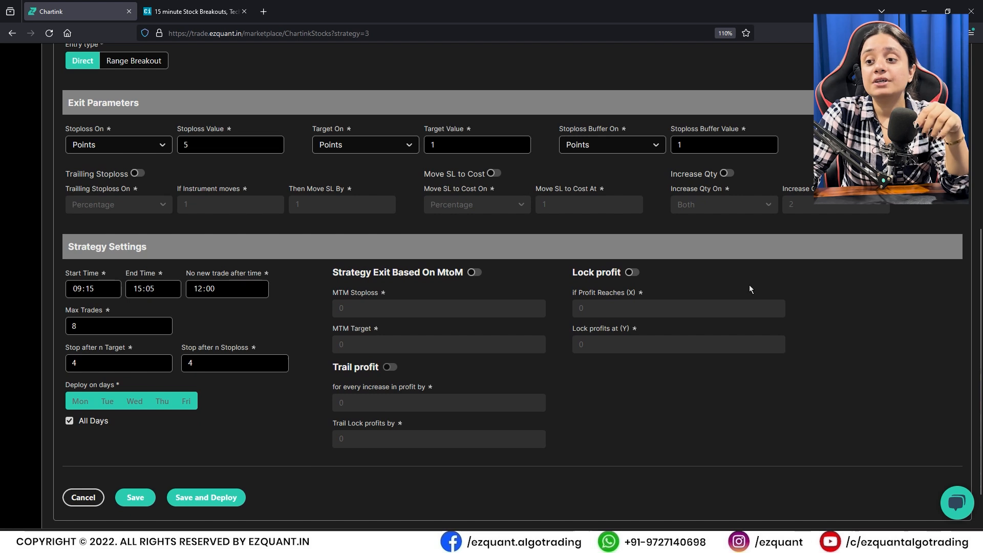
scroll(748, 288, "up", 4)
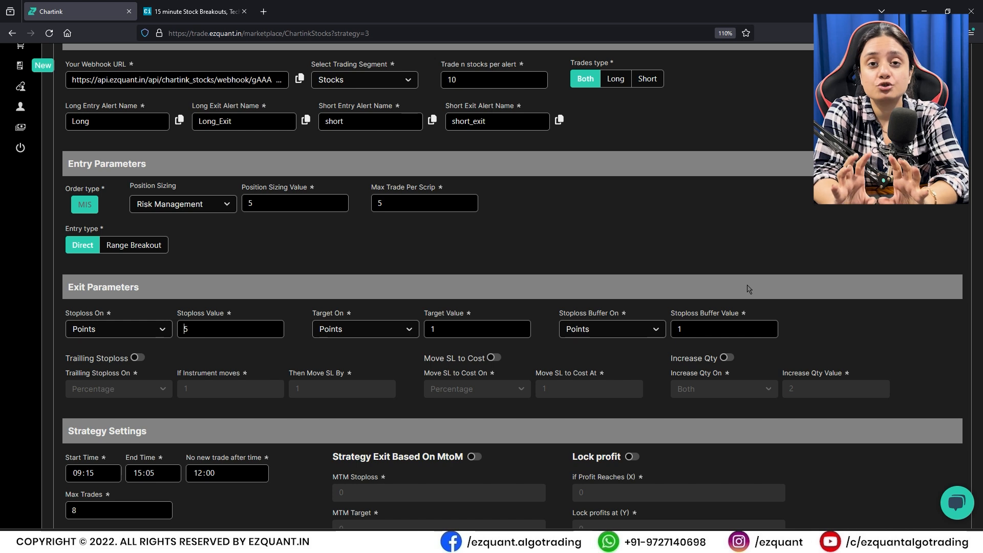
scroll(537, 375, "down", 3)
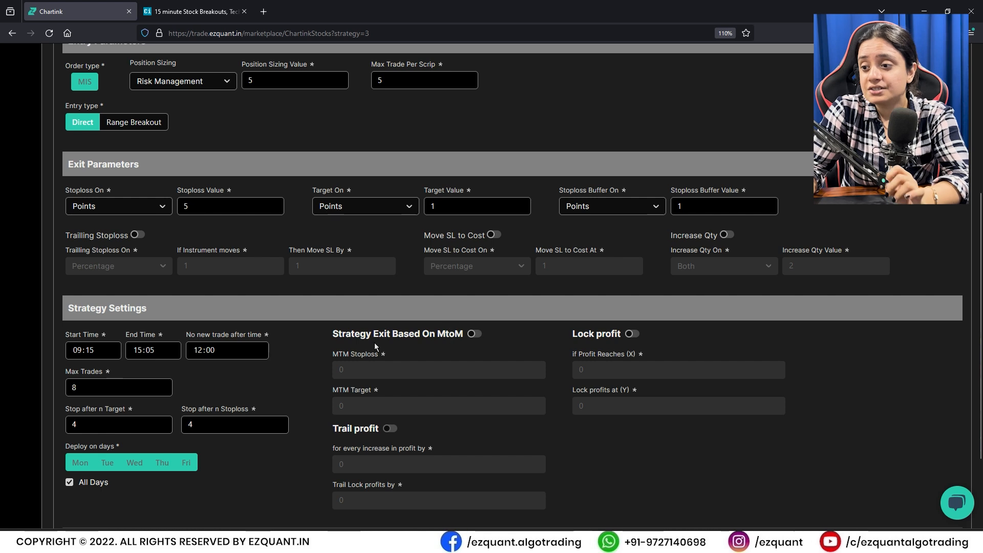
left_click(473, 335)
left_click(335, 369)
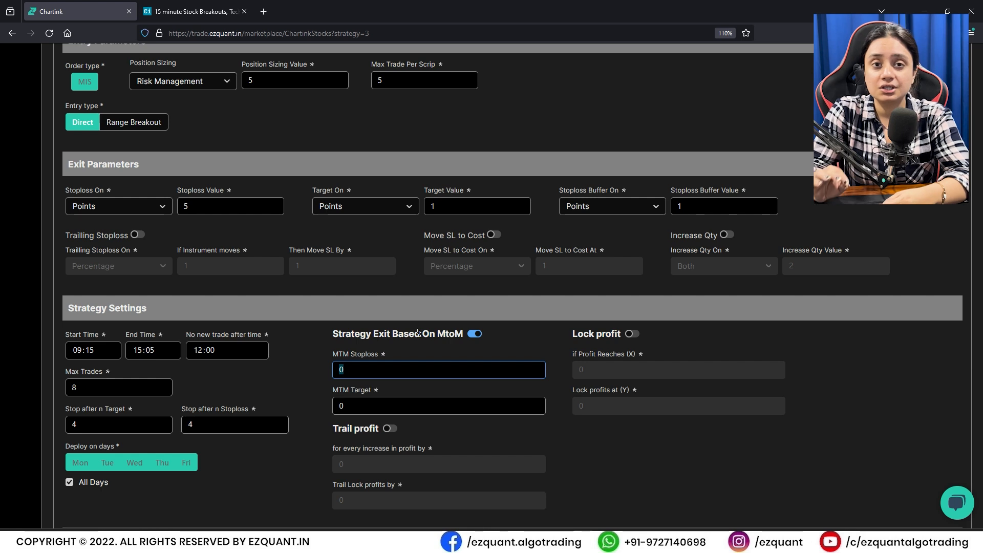
key("Tab")
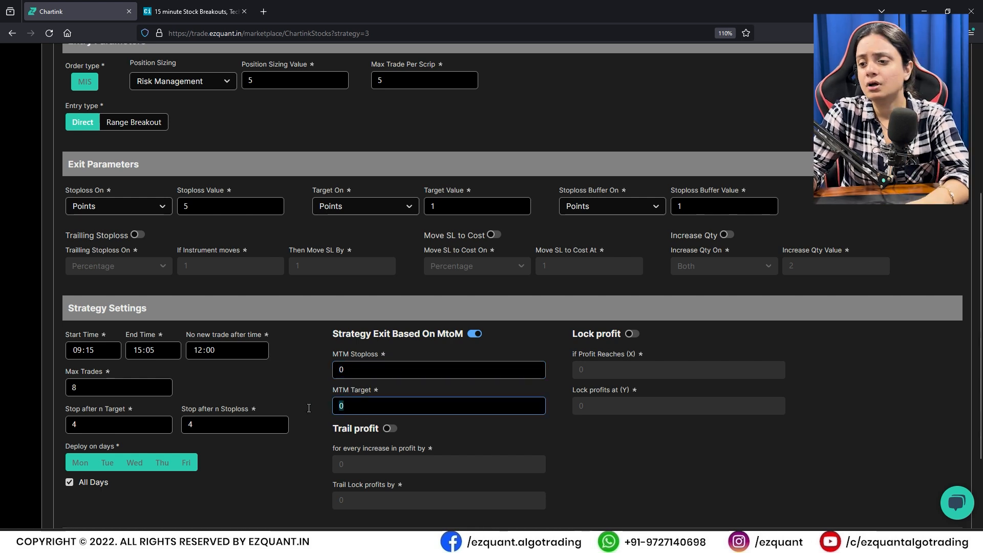
Turn on Trail profit in the strategy settings and replace it with Lock profit
left_click(386, 432)
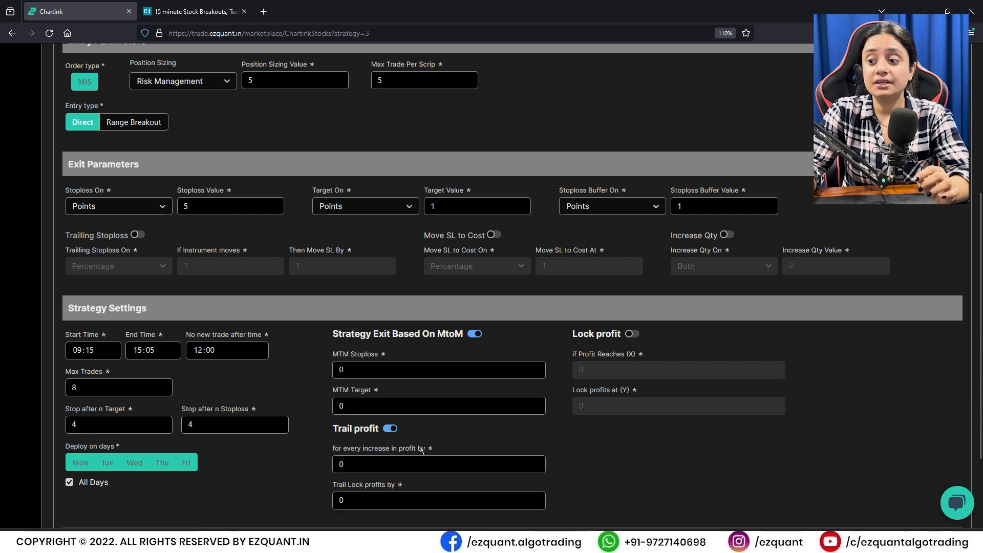
key("Tab")
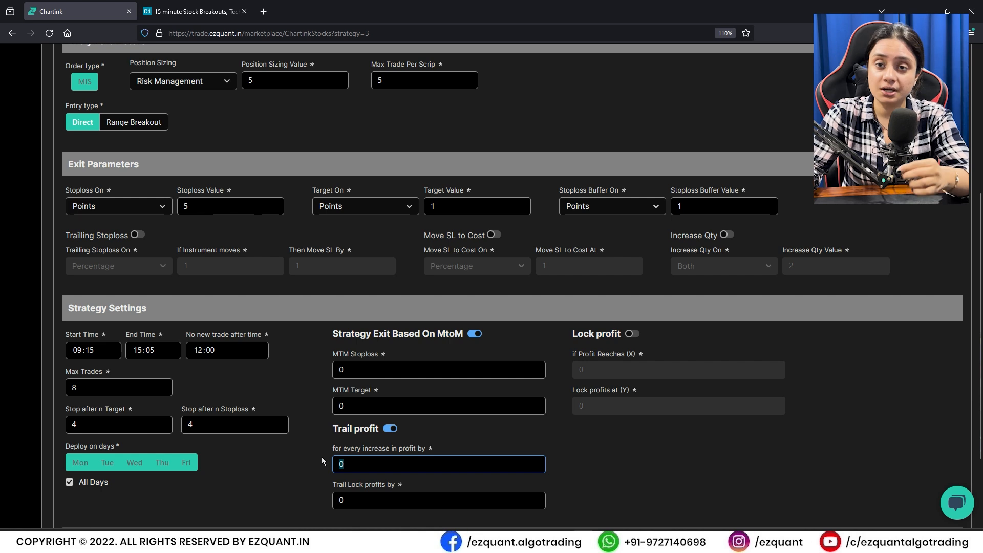
left_click(632, 334)
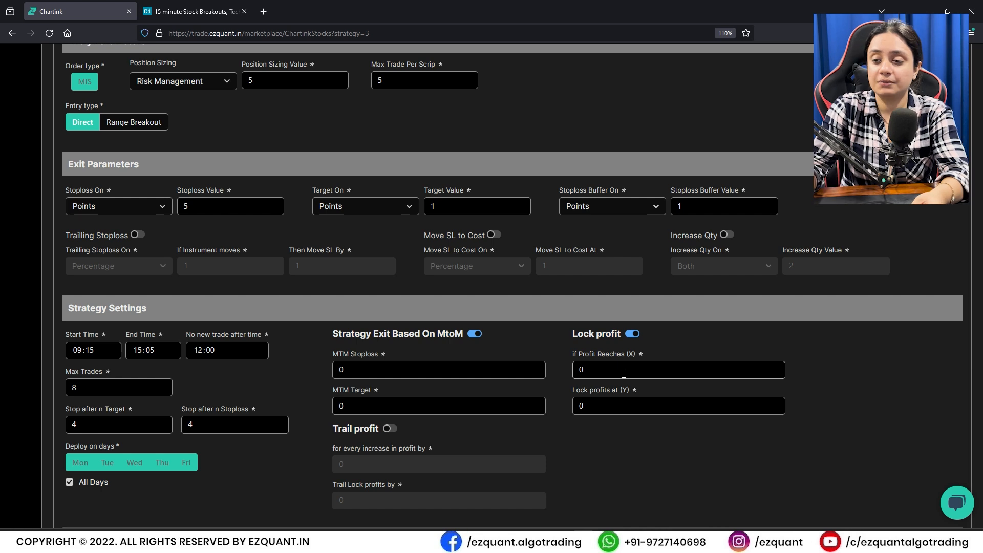
Set the strategy's start time to 11:15 and open the maximum trades value for editing
left_click(104, 350)
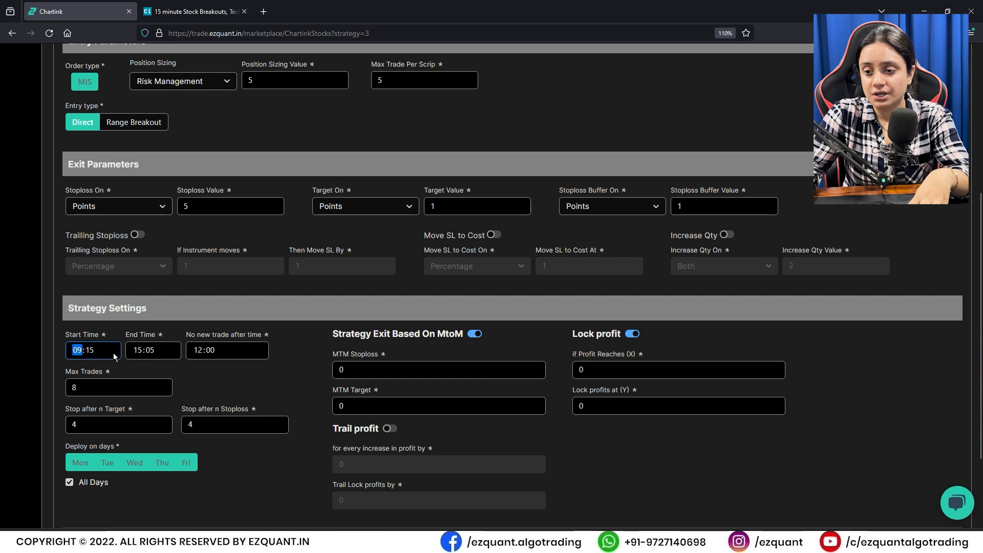
type("11")
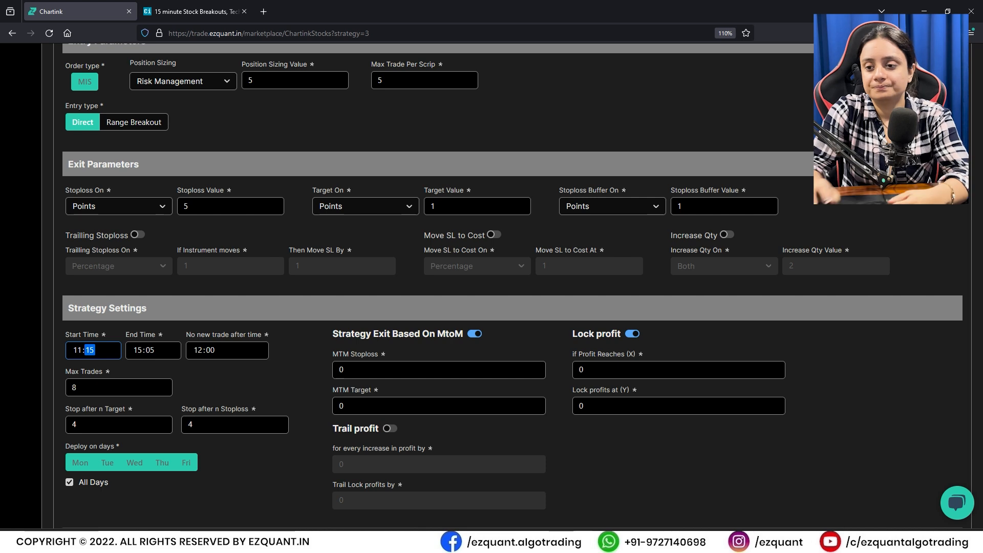
left_click(79, 391)
double_click(79, 391)
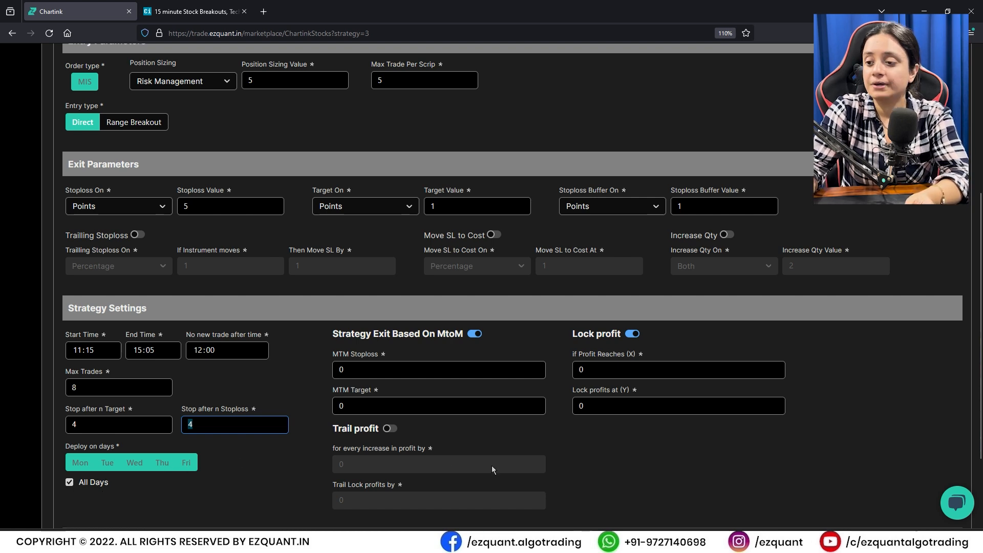
View the Save Strategy dialog without saving, and try to save and deploy the strategy
scroll(491, 470, "down", 3)
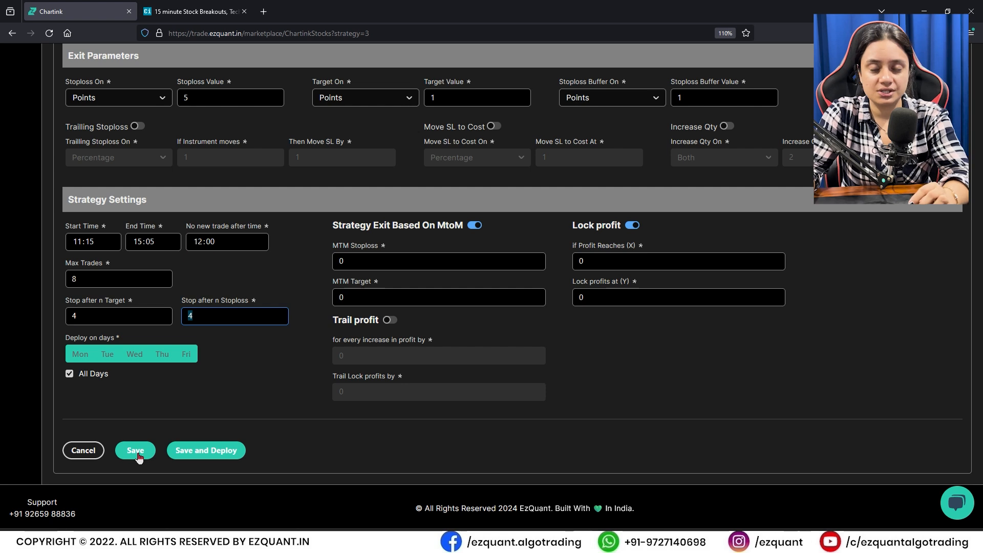
left_click(140, 455)
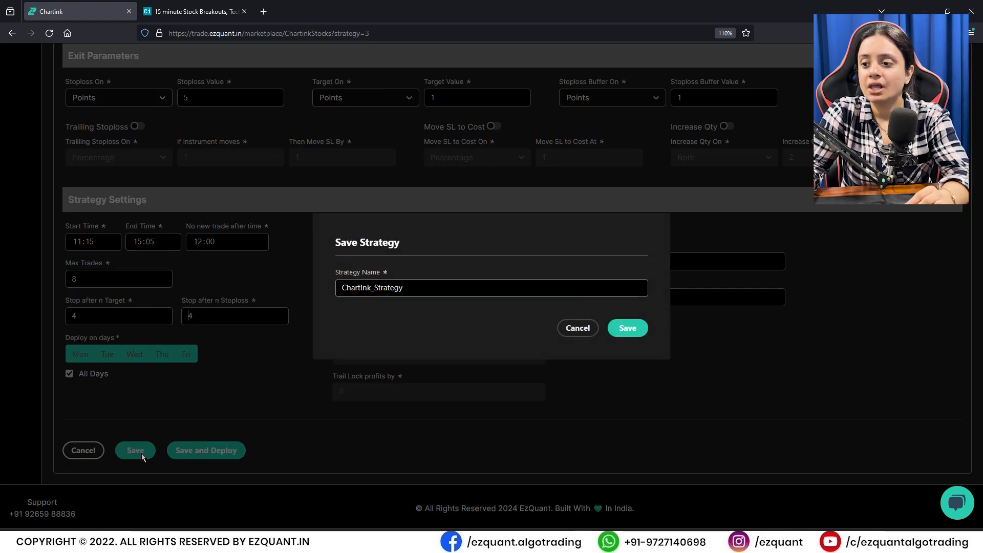
left_click(578, 328)
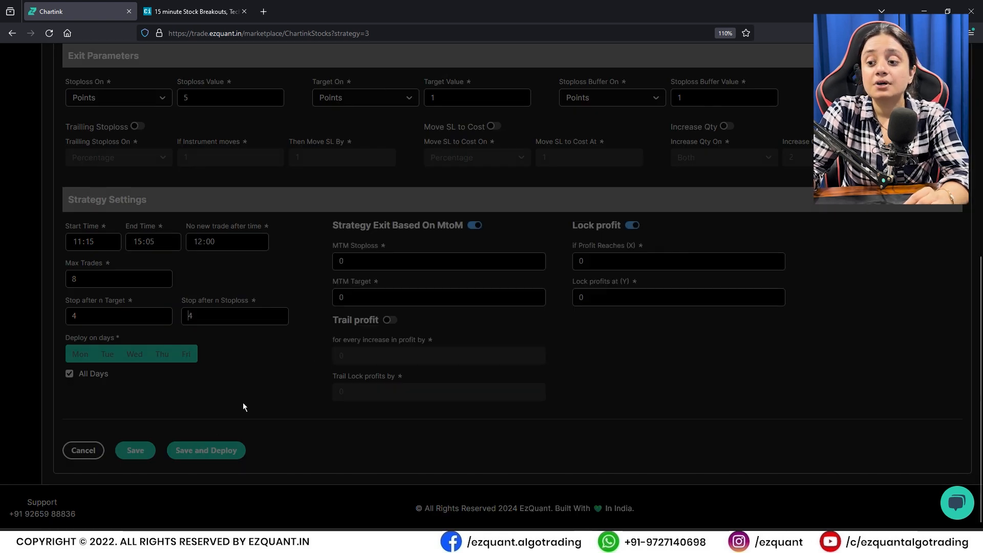
left_click(207, 451)
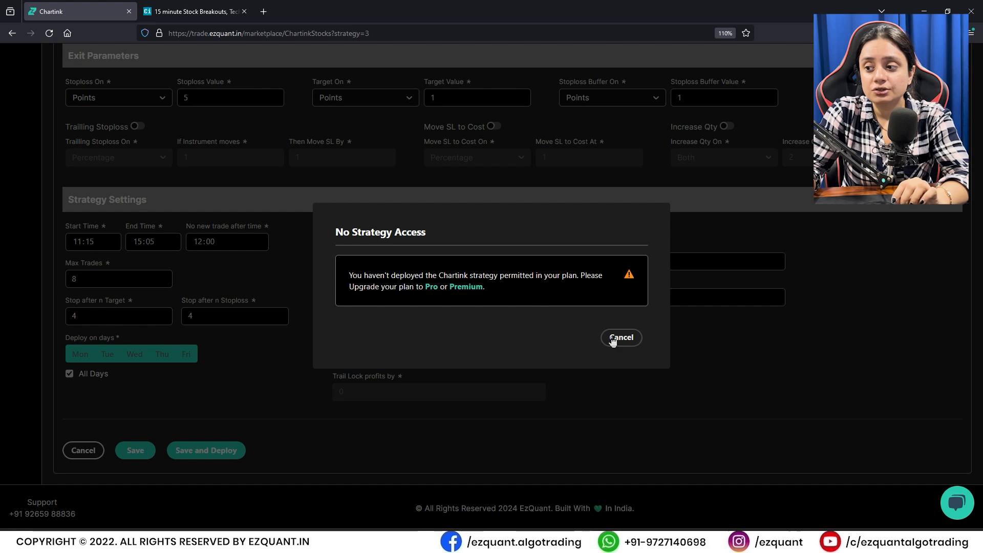
left_click(412, 370)
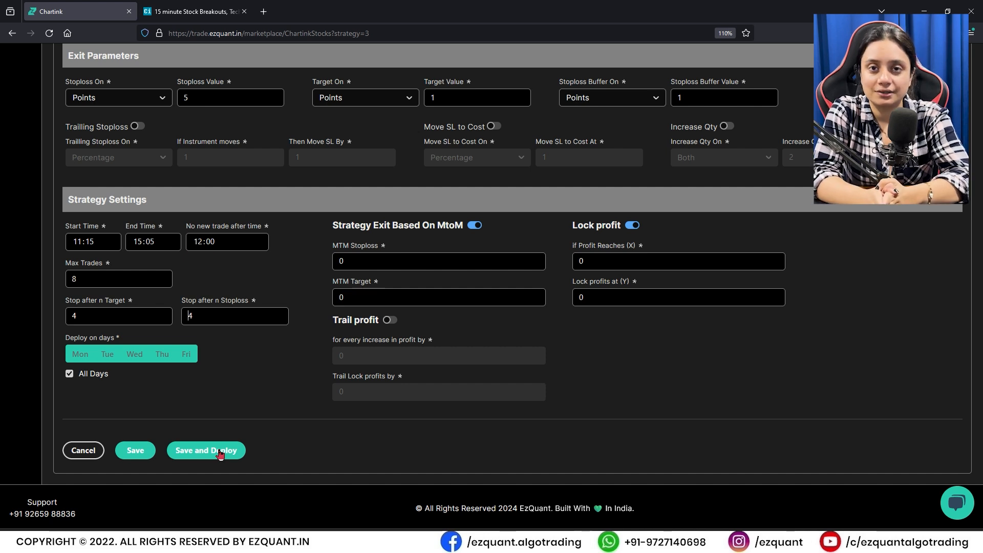
Switch the entry type in the entry parameters to Range Breakout
scroll(205, 385, "up", 7)
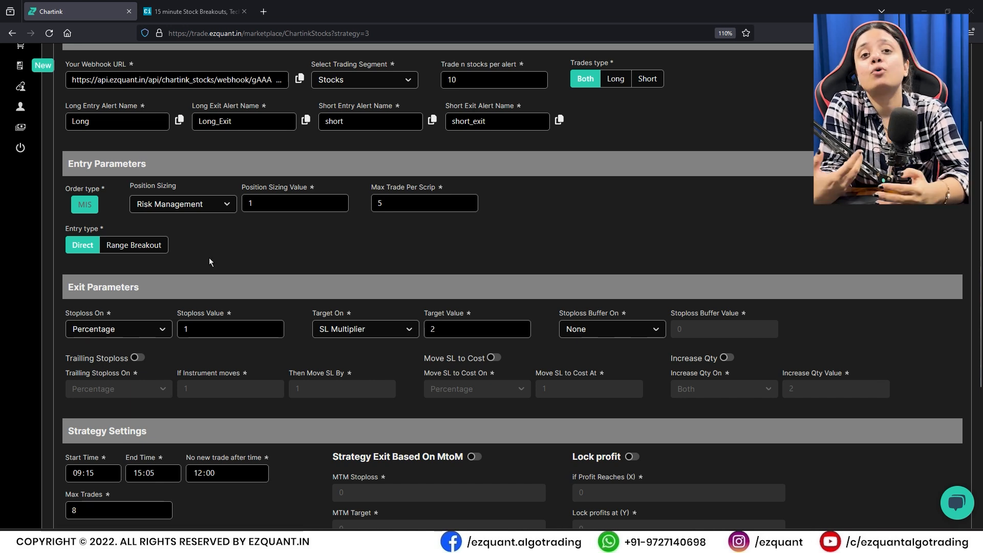
left_click(155, 246)
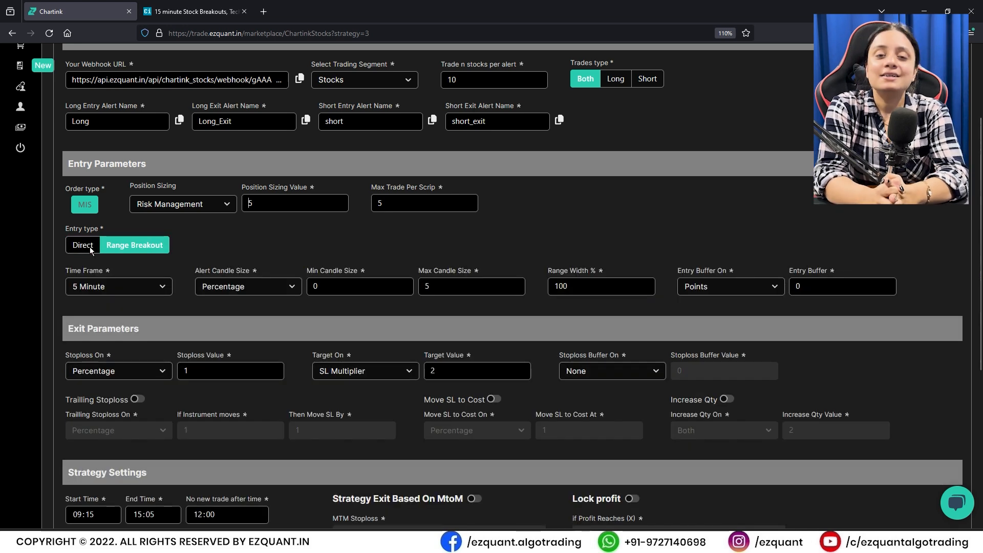